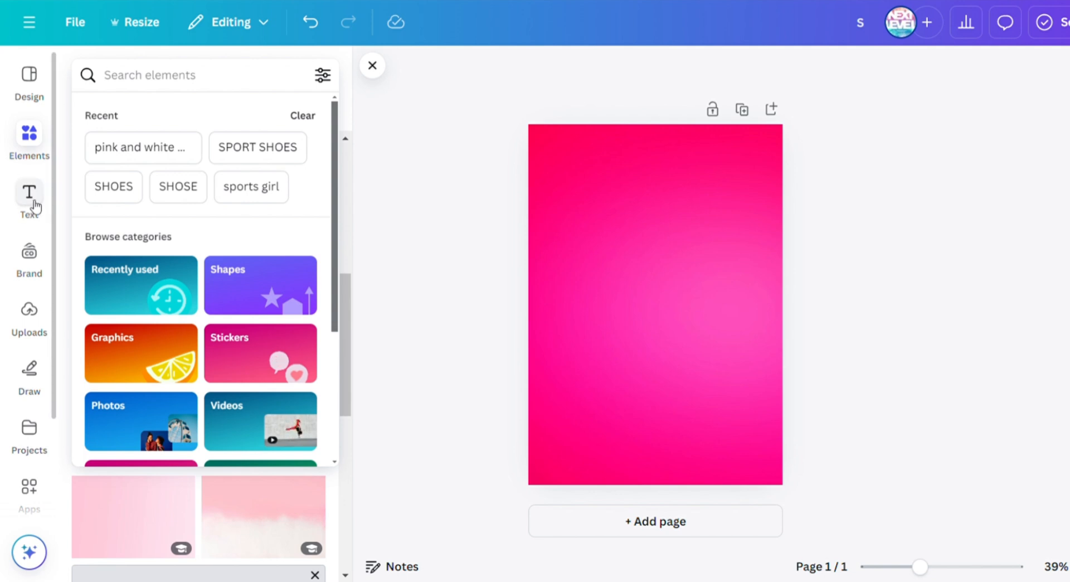
Add a heading text containing the letter S to the pink poster.
left_click(32, 202)
scroll(203, 273, "up", 15)
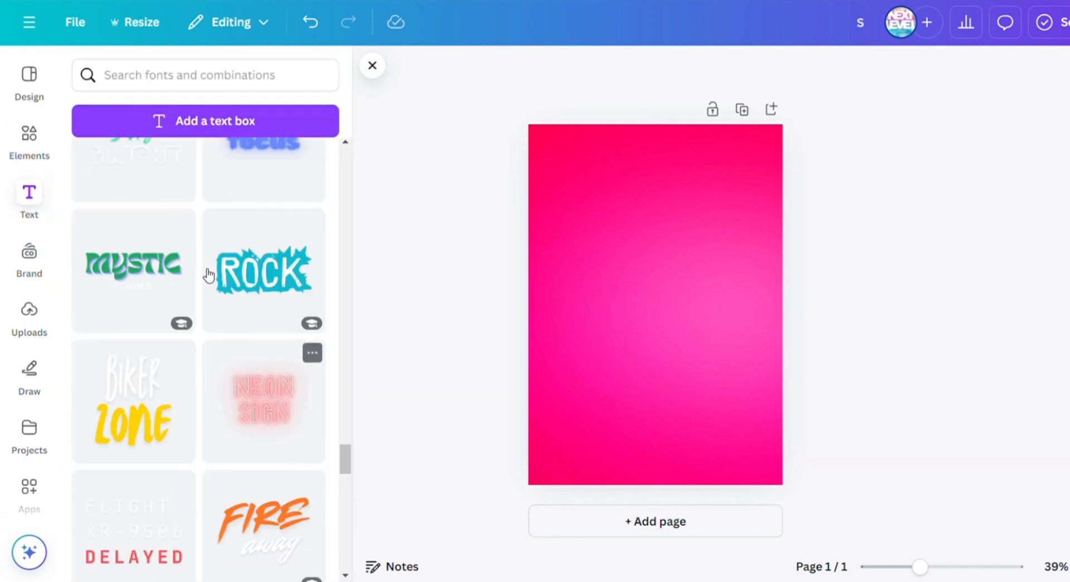
scroll(346, 266, "up", 5)
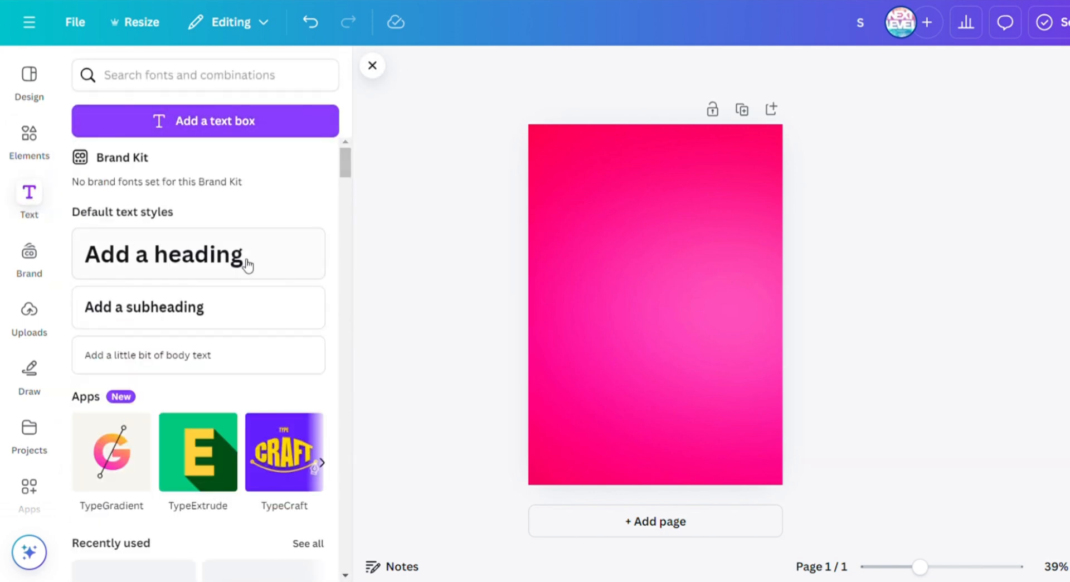
left_click(117, 268)
type("S")
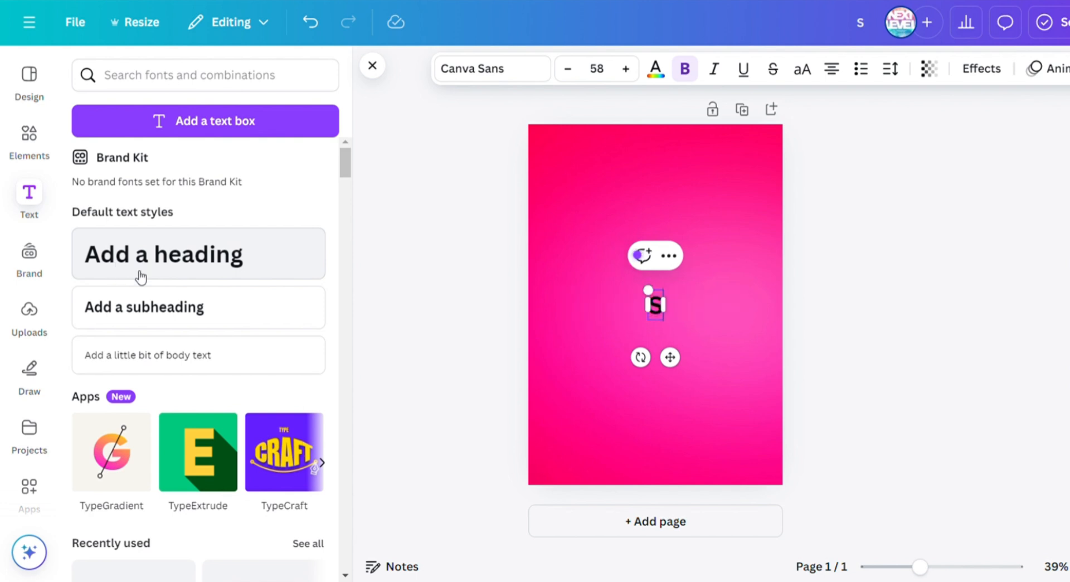
Format the S in Ample Display at font size 250 and place it near the poster's left edge.
left_click(538, 71)
left_click(256, 264)
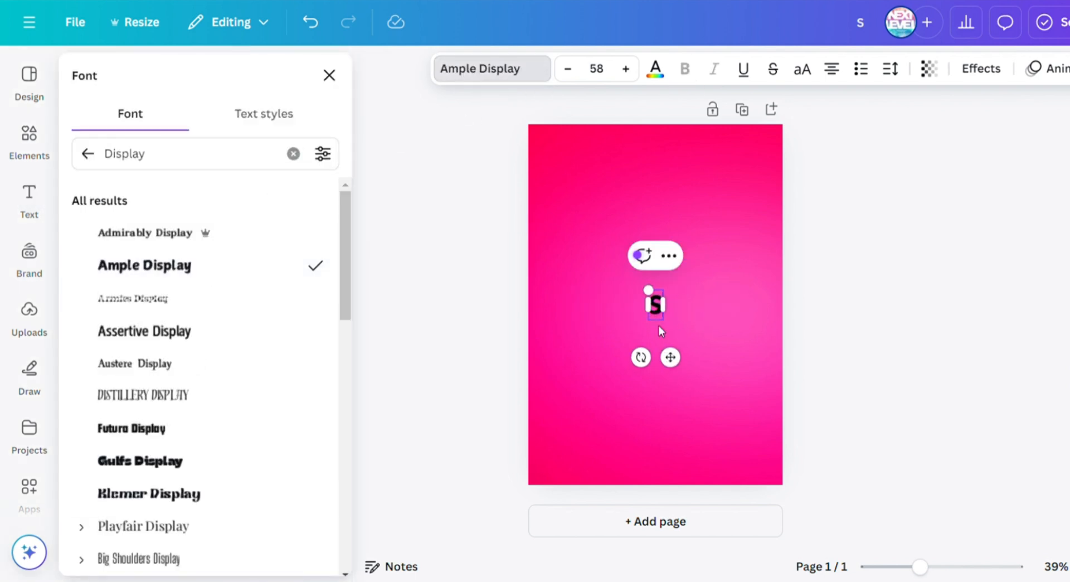
left_click(616, 73)
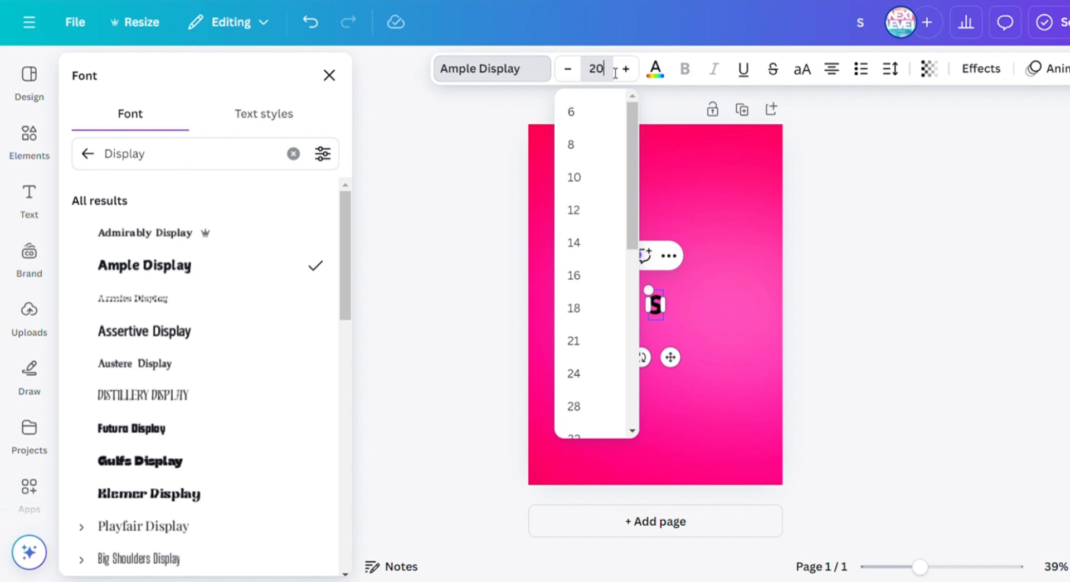
left_click(741, 219)
left_click_drag(660, 354, 573, 313)
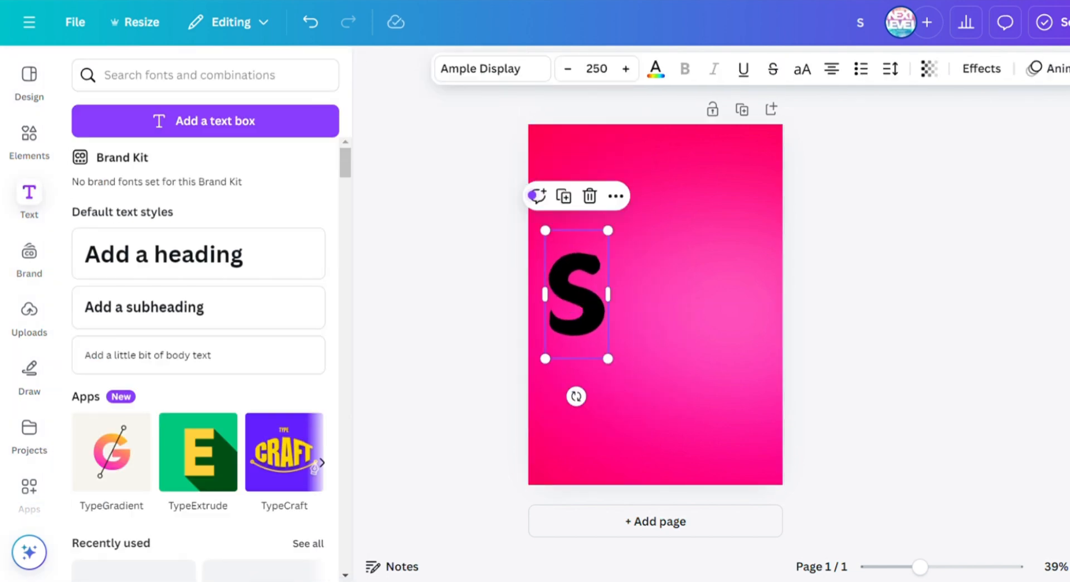
left_click(1042, 202)
Apply the Glitch effect to the S with offset 41, direction -84 and the #00ffff, #ff00ff colour pair.
left_click(580, 310)
left_click(978, 69)
scroll(275, 399, "down", 2)
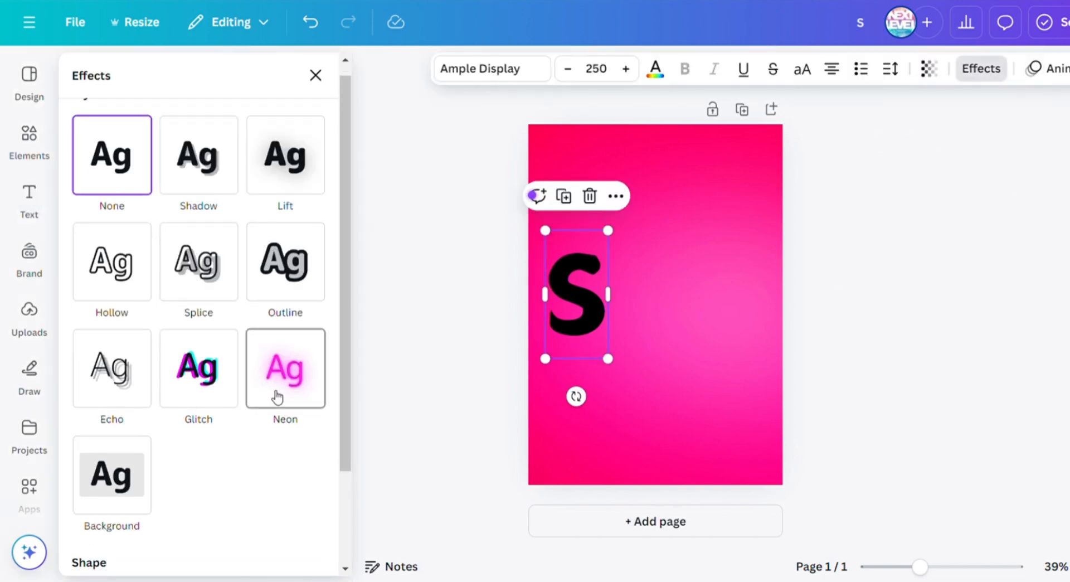
left_click(200, 317)
left_click_drag(178, 462, 86, 474)
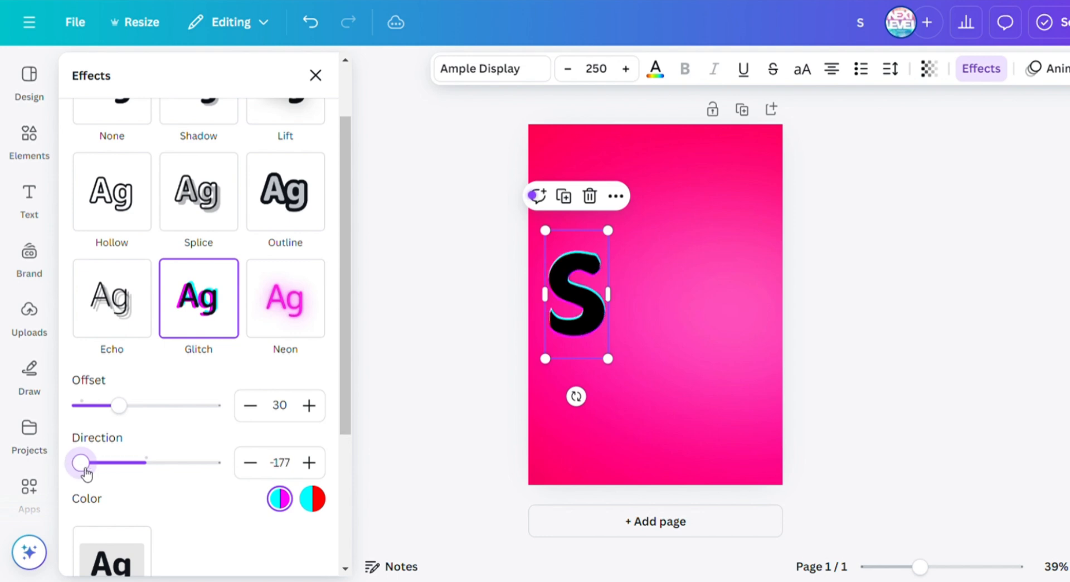
left_click_drag(120, 411, 135, 413)
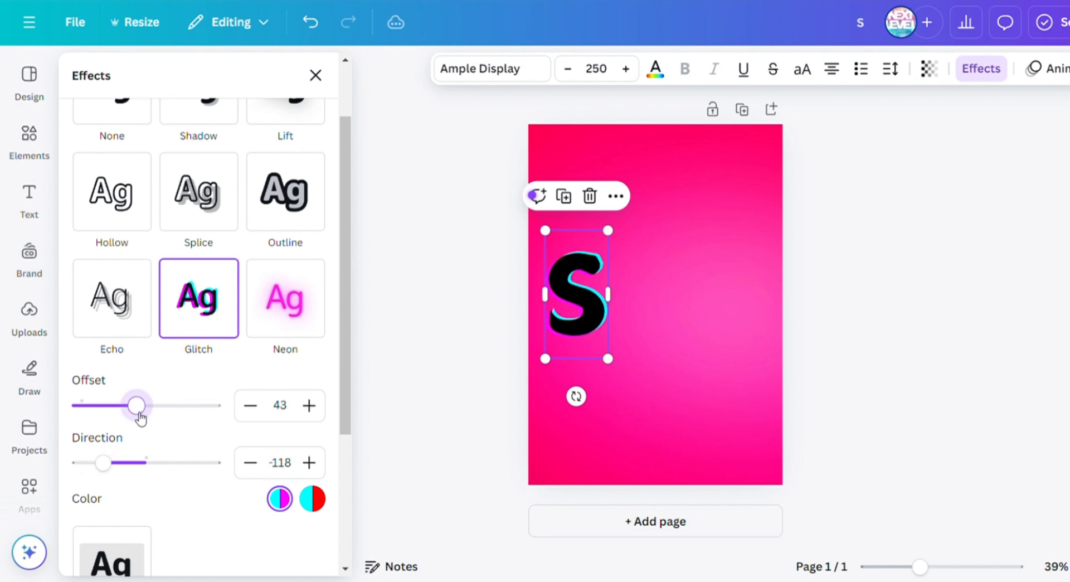
mouse_move(114, 470)
left_mouse_down()
mouse_move(100, 472)
mouse_move(131, 472)
mouse_move(114, 472)
left_mouse_up()
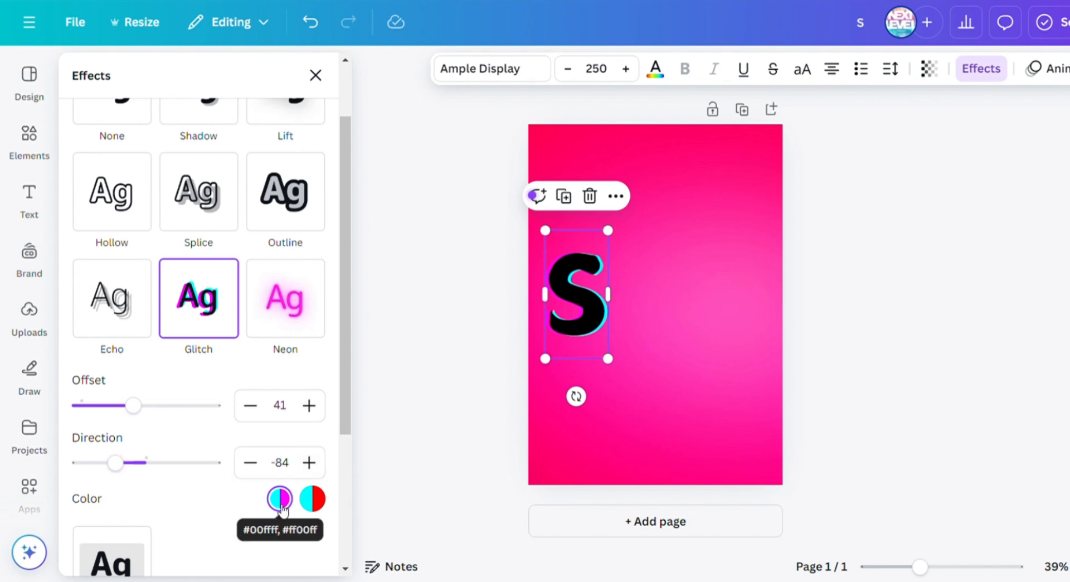
scroll(283, 509, "down", 4)
Change the S text colour to white.
left_click(655, 68)
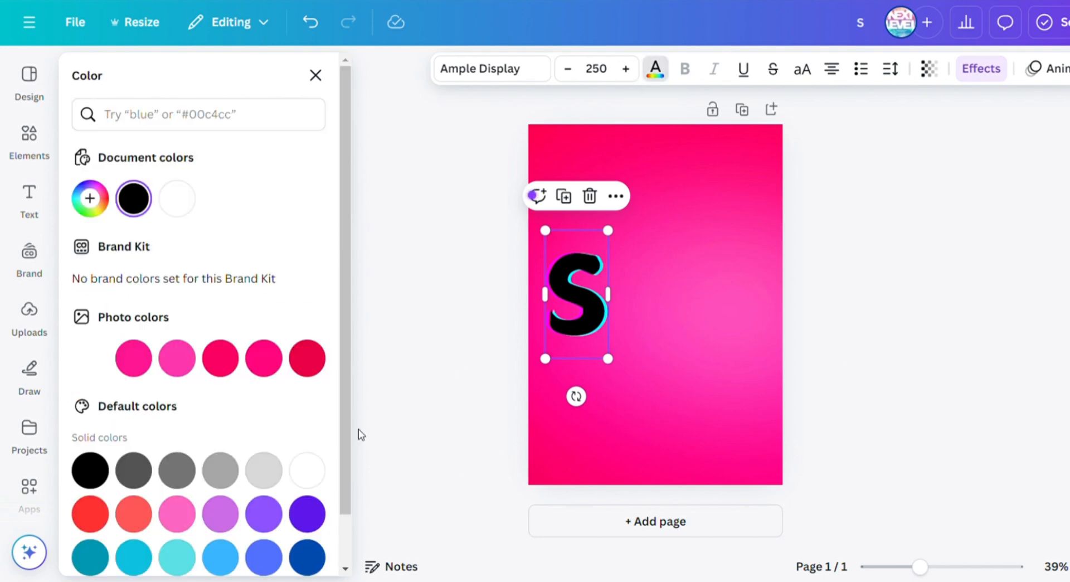
scroll(282, 399, "down", 2)
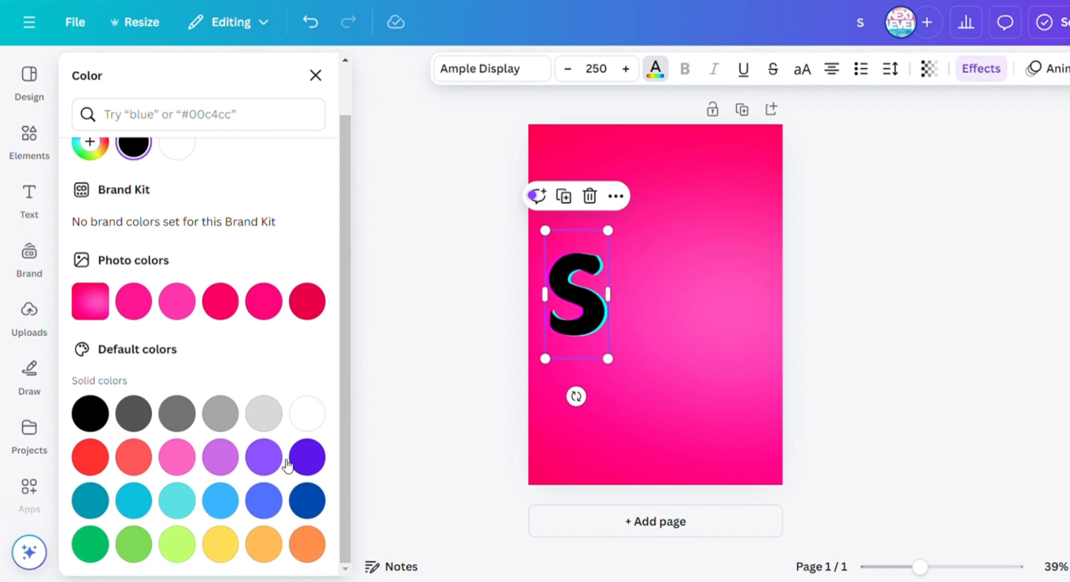
left_click(322, 424)
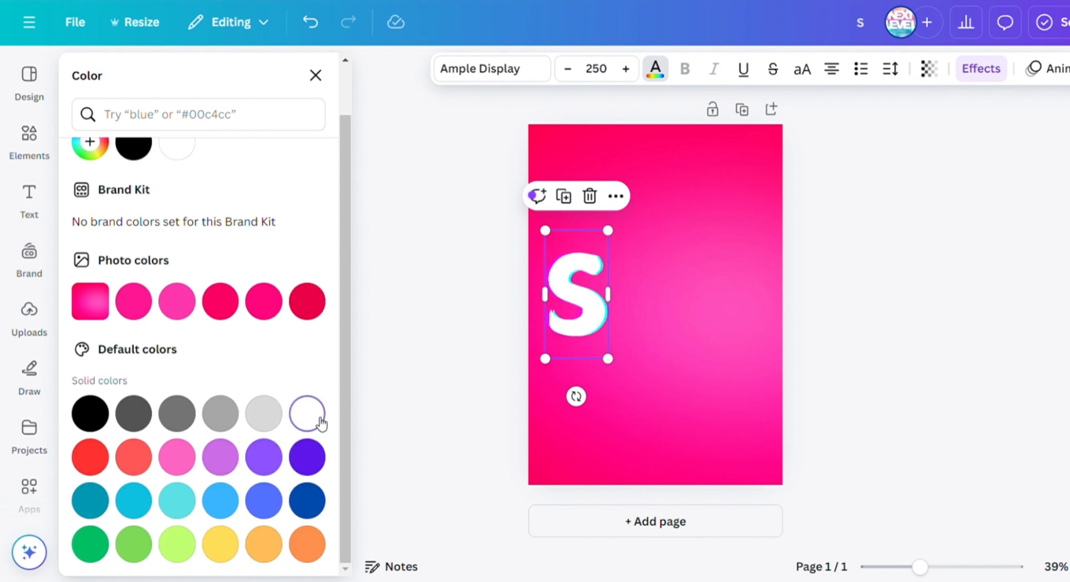
Duplicate the S, change the copy to P and place it slightly lower, overlapping the right side of the S.
left_click(565, 197)
type("P")
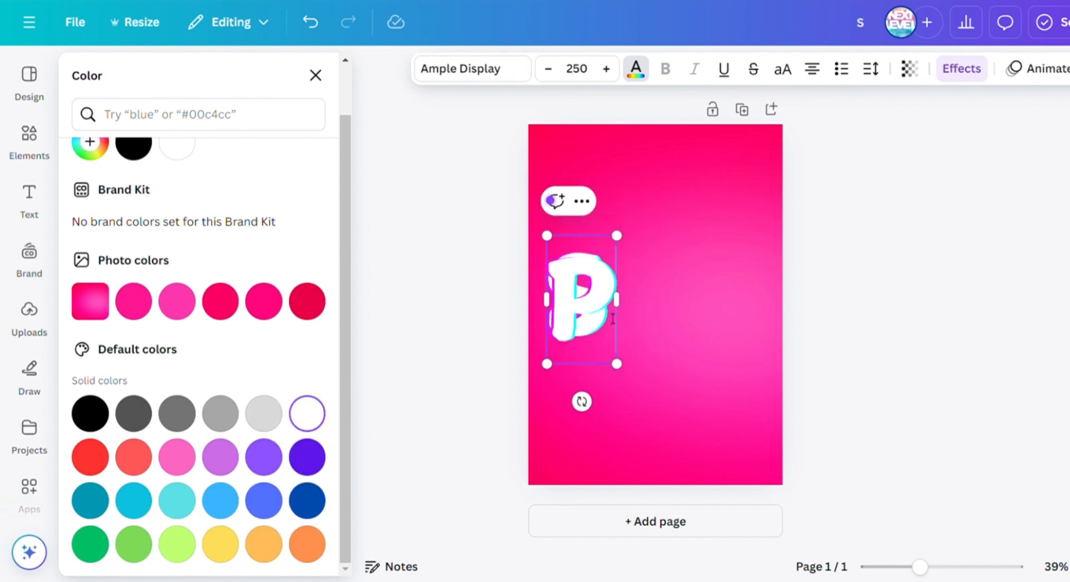
key("Escape")
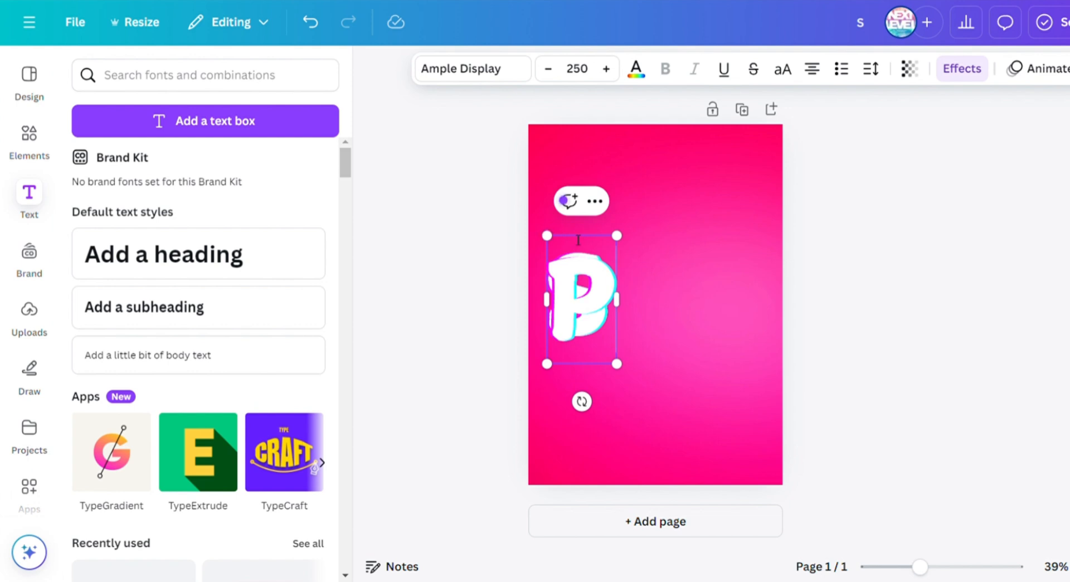
left_click_drag(588, 322, 634, 338)
Duplicate the P, change the copy to O and place it slightly higher, overlapping the right side of the P.
left_click(619, 221)
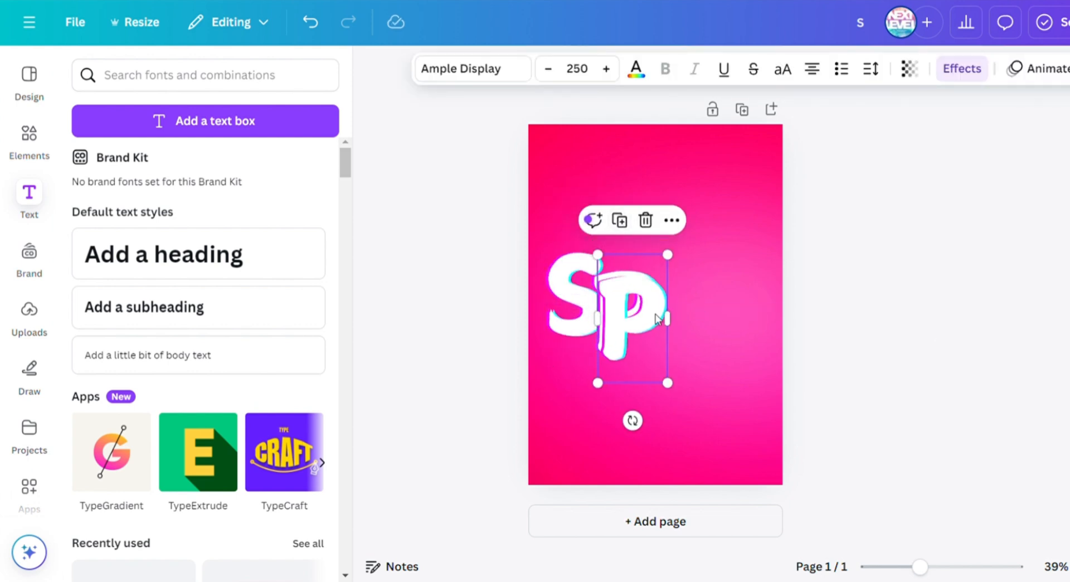
double_click(657, 270)
type("o")
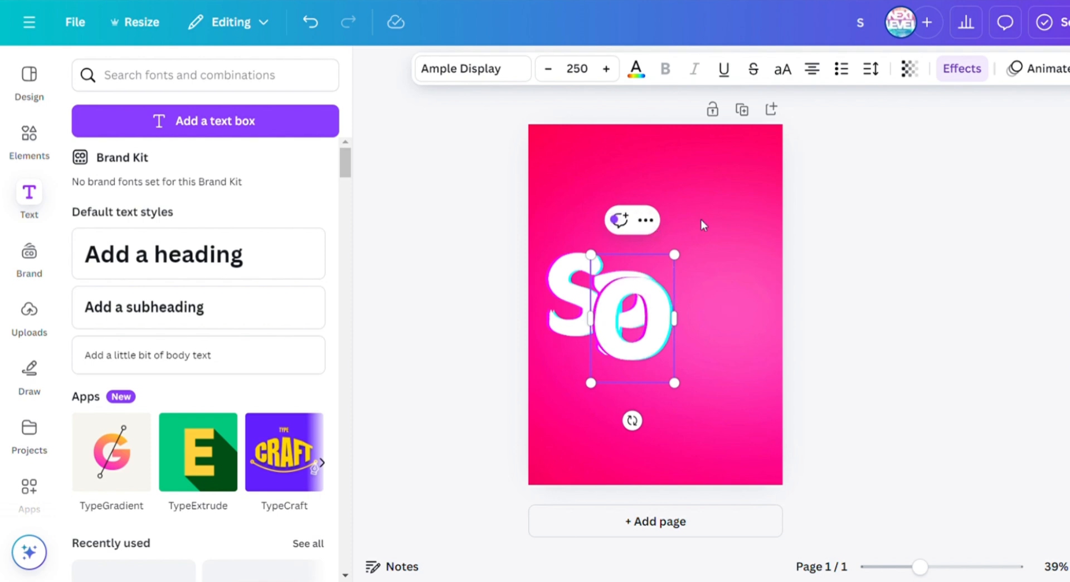
left_click_drag(667, 263, 712, 239)
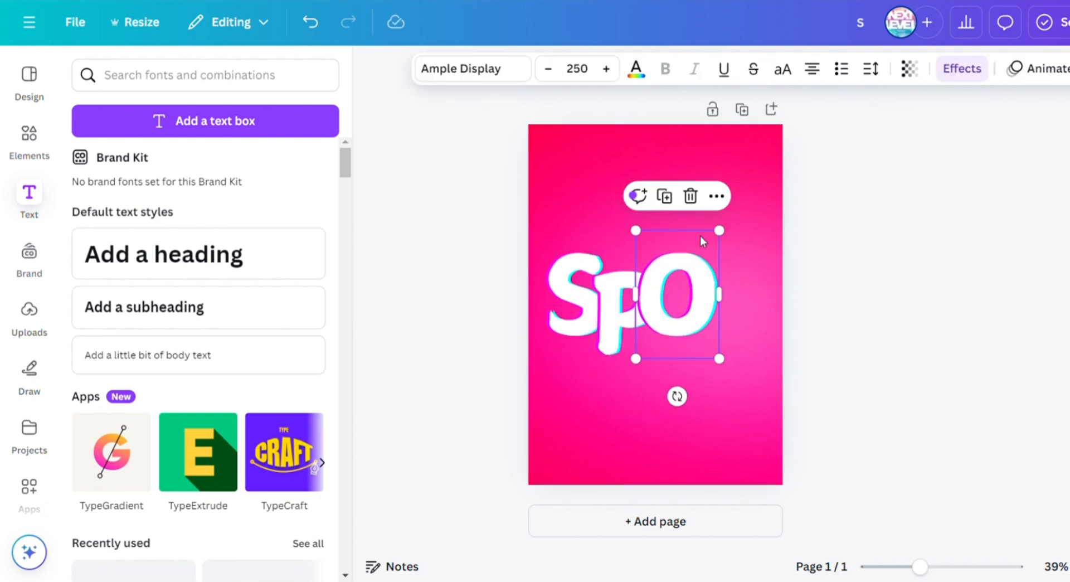
Duplicate the O, change the copy to R and place it slightly lower, overlapping the right side of the O.
left_click(668, 198)
double_click(719, 290)
type("R")
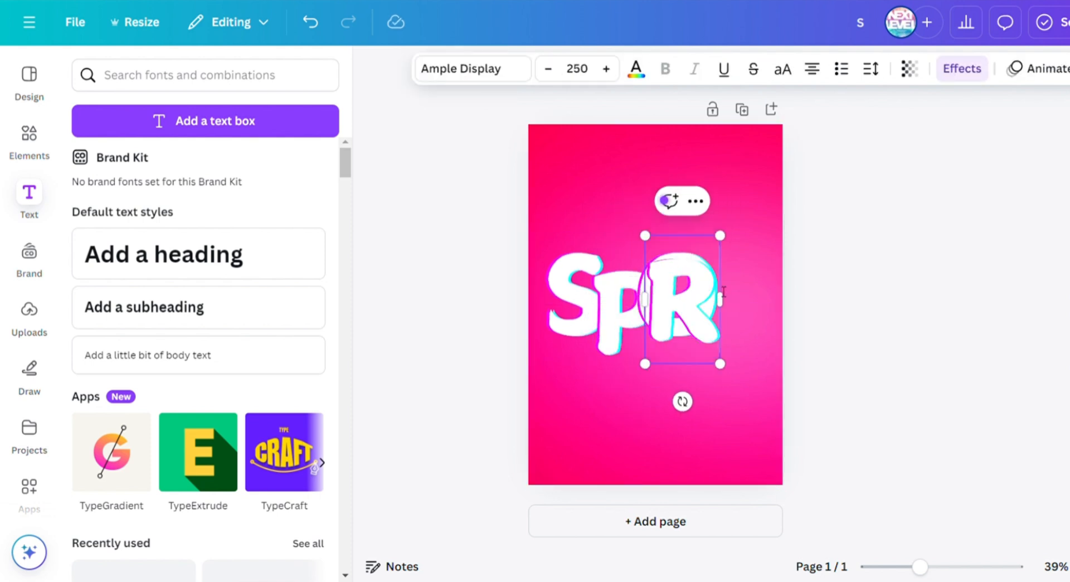
left_click(700, 246)
left_click_drag(700, 246, 741, 266)
Duplicate the R, change the copy to T and place it slightly higher at the end of the word.
double_click(736, 300)
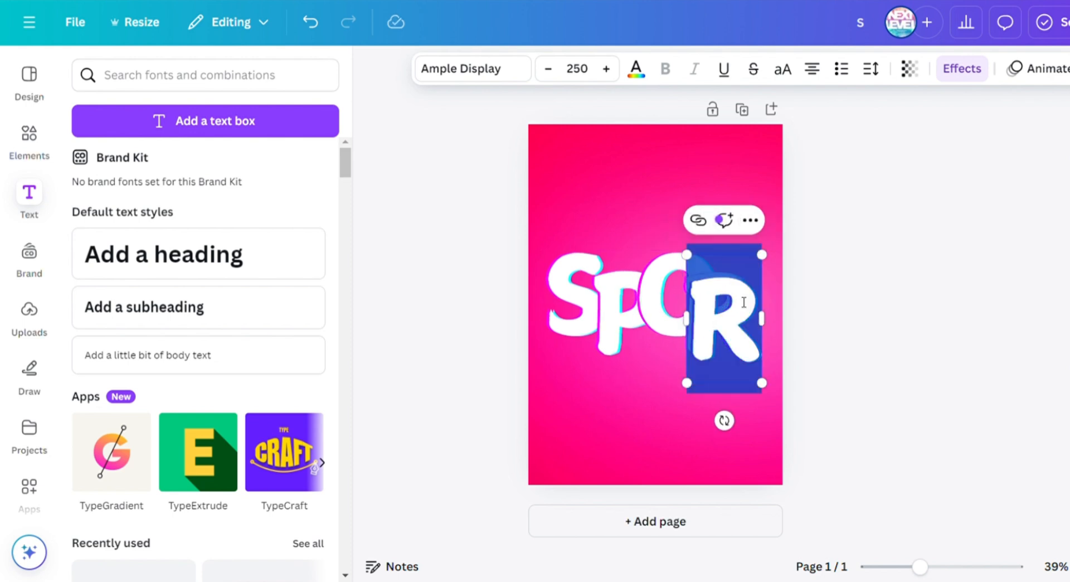
type("T")
left_click(754, 245)
left_click_drag(744, 275, 772, 250)
Select all five letters of SPORT and shift them together to centre the word on the poster.
left_click(571, 320)
left_click(624, 320, "shift")
left_click(669, 301, "shift")
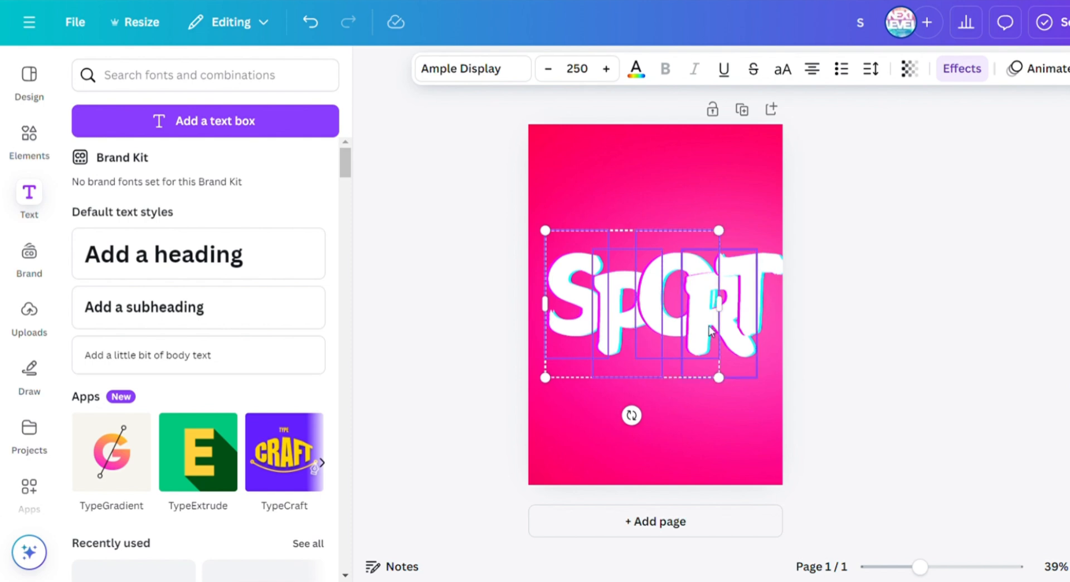
left_click(719, 301, "shift")
left_click(767, 287, "shift")
key("Escape")
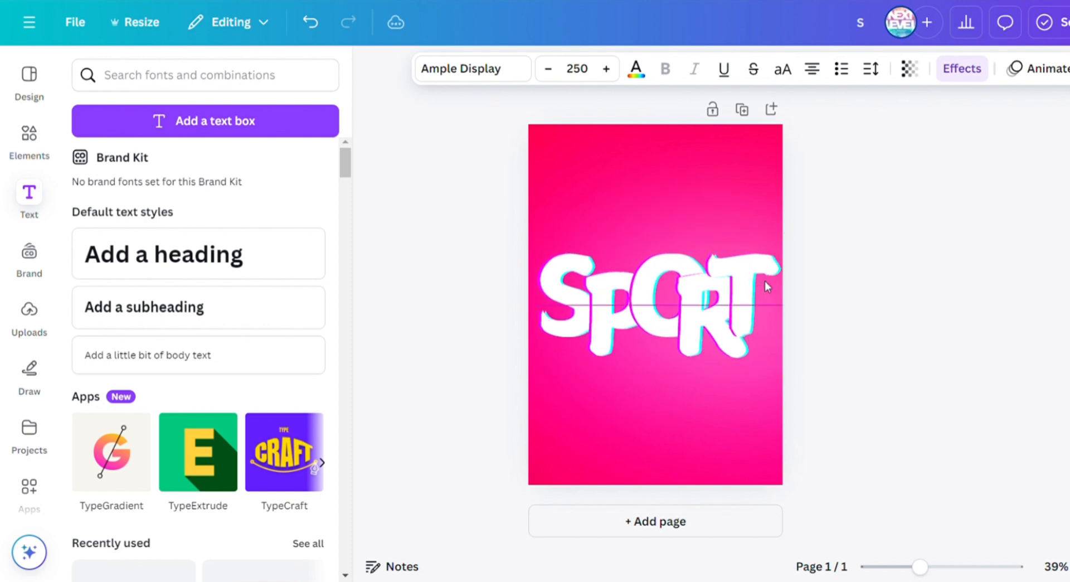
left_click(893, 281)
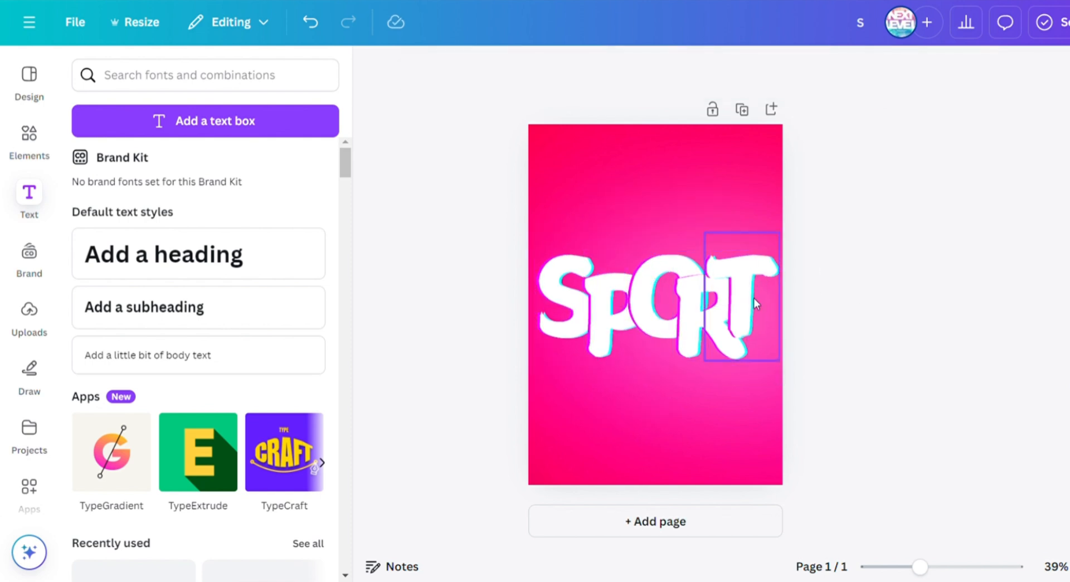
Move the T up and to the right, and shift the R slightly right to loosen the letter spacing.
left_click_drag(759, 304, 776, 291)
left_click_drag(688, 349, 697, 348)
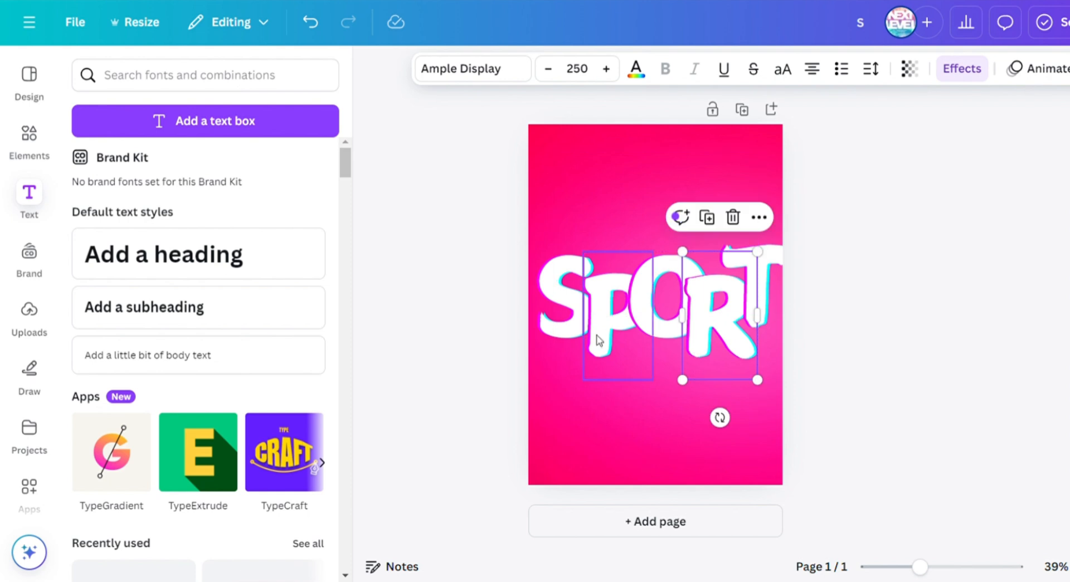
left_click(570, 329)
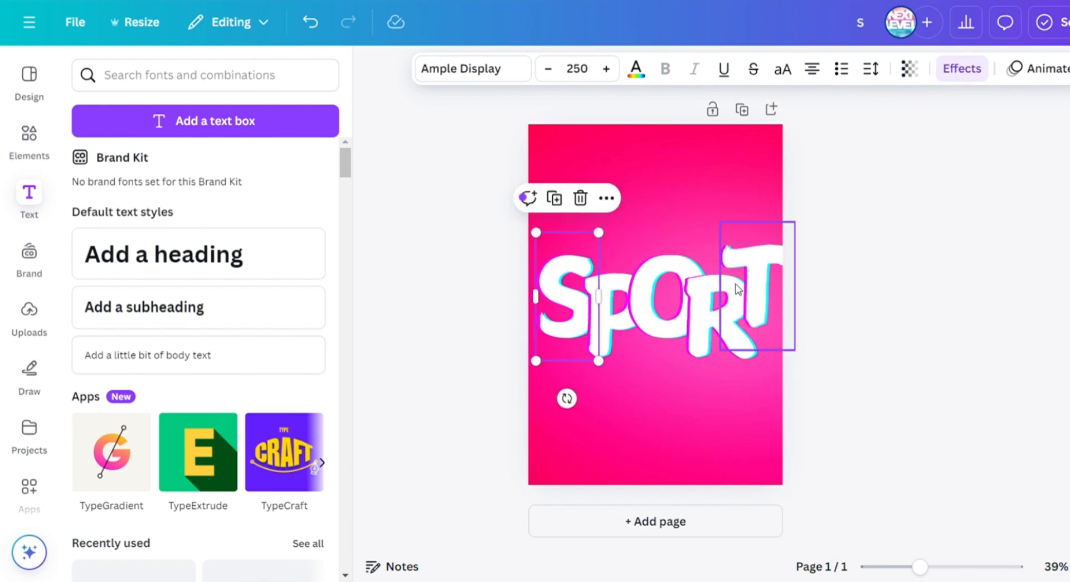
Send the R backward behind the O, and send the T to the very back of the stack.
left_click(757, 283)
left_click(1068, 68)
left_click(313, 164)
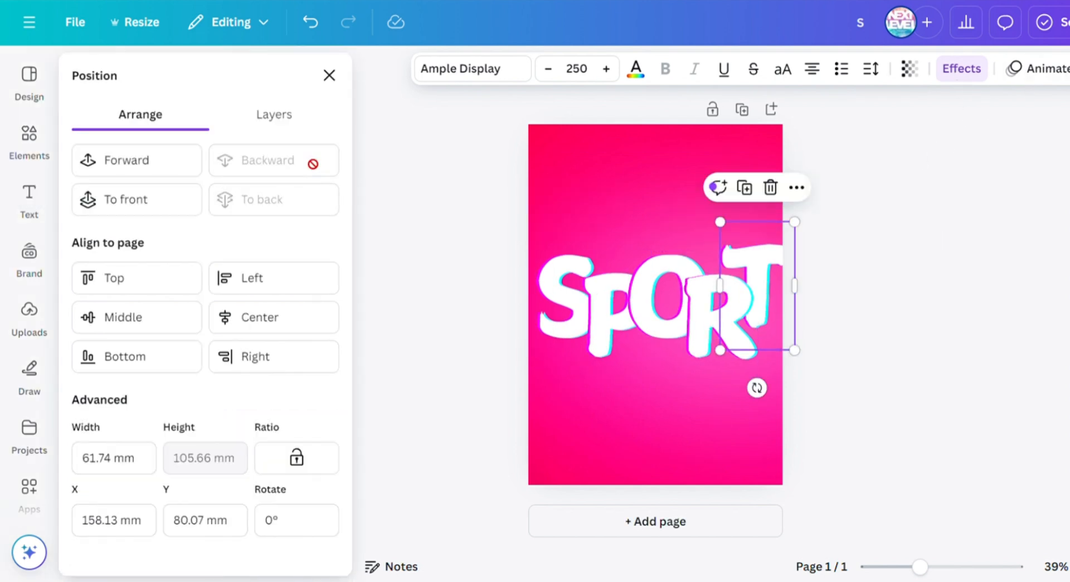
left_click(694, 325)
left_click(266, 160)
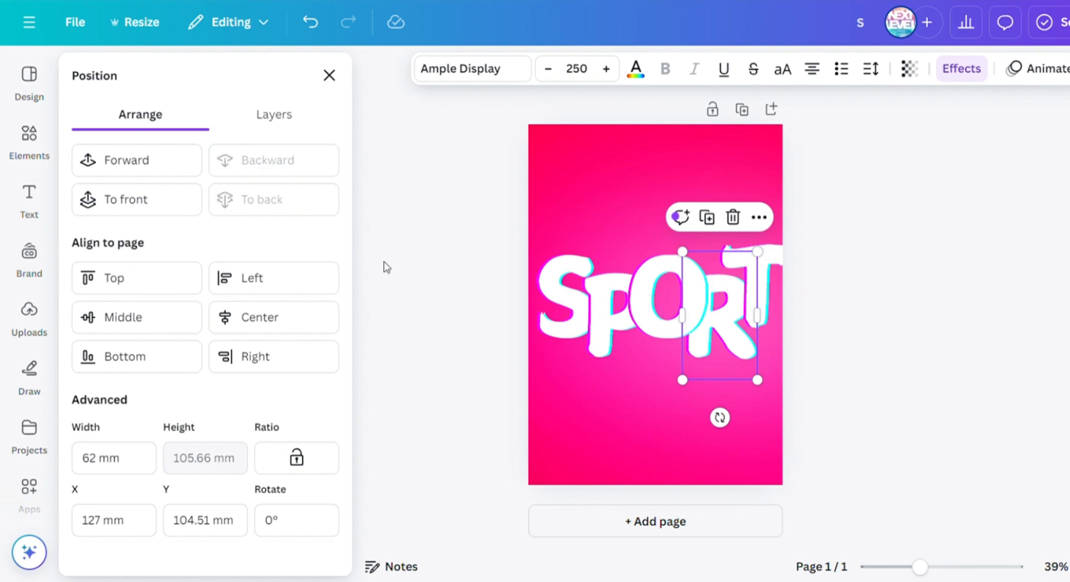
left_click(778, 264)
left_click(243, 202)
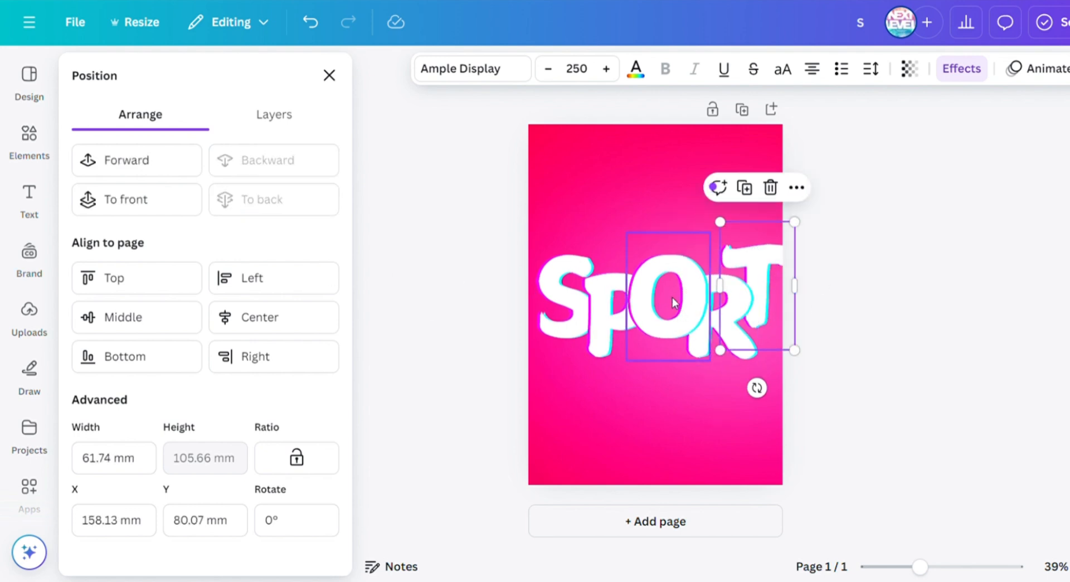
Send the O backward behind the R, and bring the P and the S forward so each overlaps the letter after it.
left_click(666, 295)
left_click(291, 162)
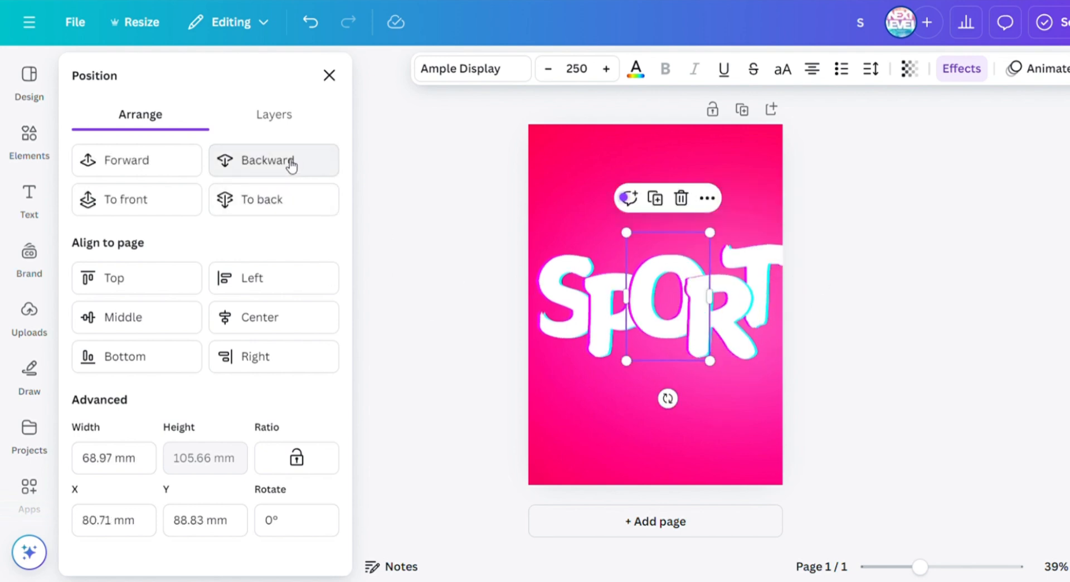
left_click(604, 336)
left_click(134, 160)
left_click(556, 326)
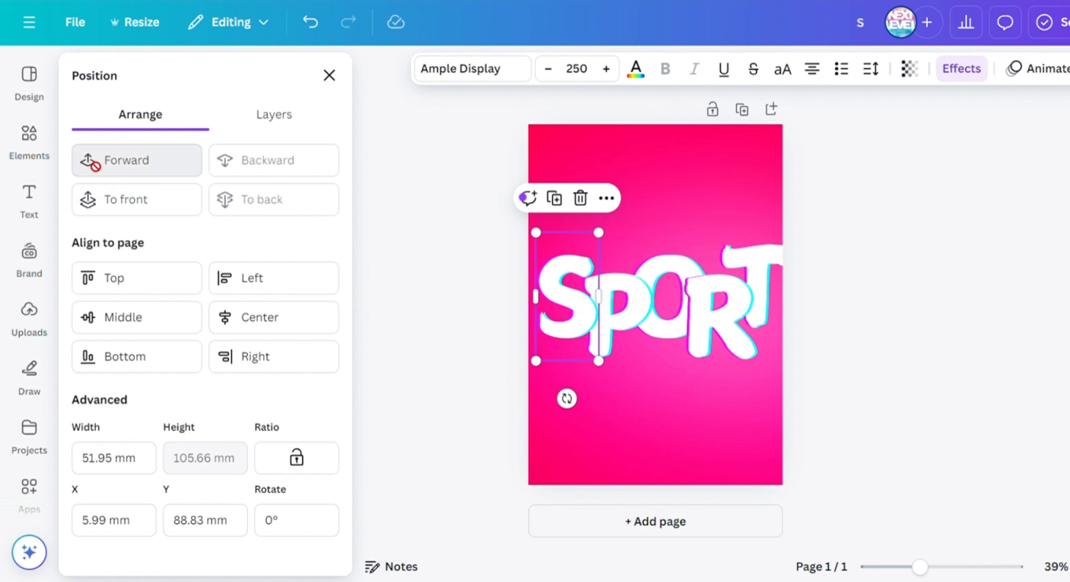
left_click(133, 160)
left_click(791, 467)
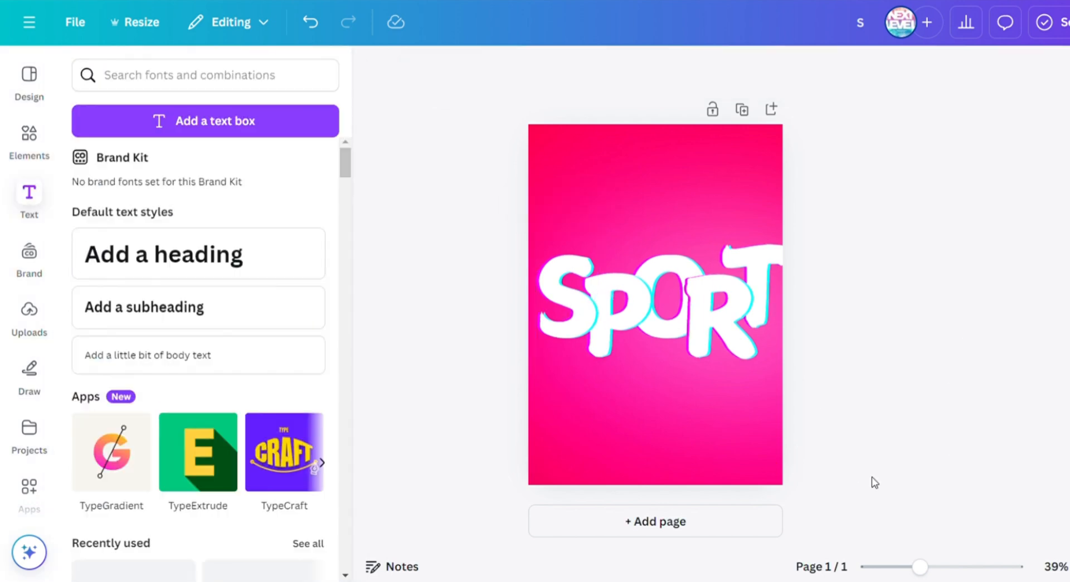
Enlarge the P to font size 271 and nudge it slightly to the left.
left_click(618, 304)
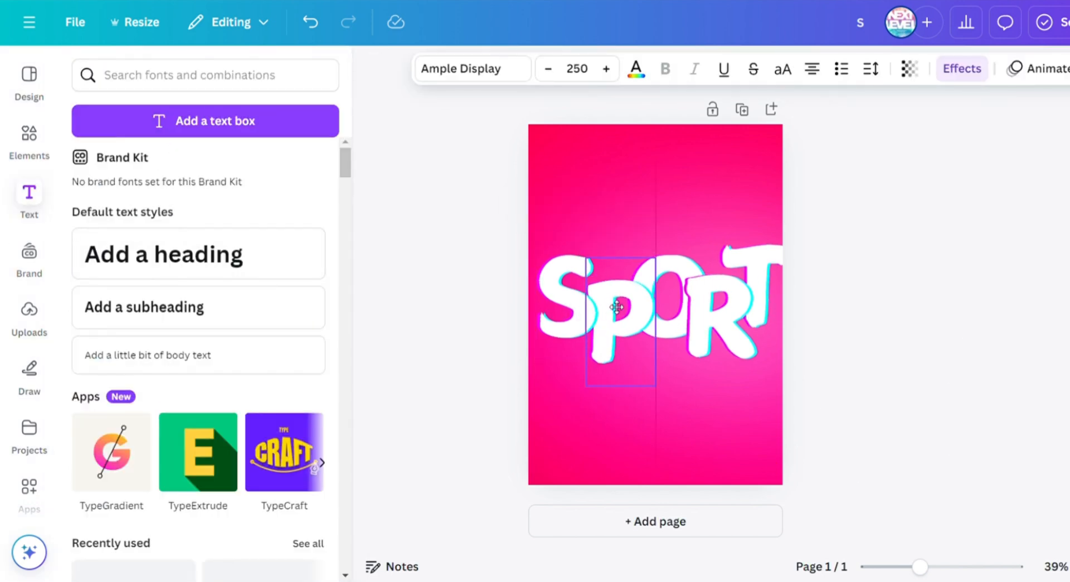
left_click_drag(658, 254, 676, 264)
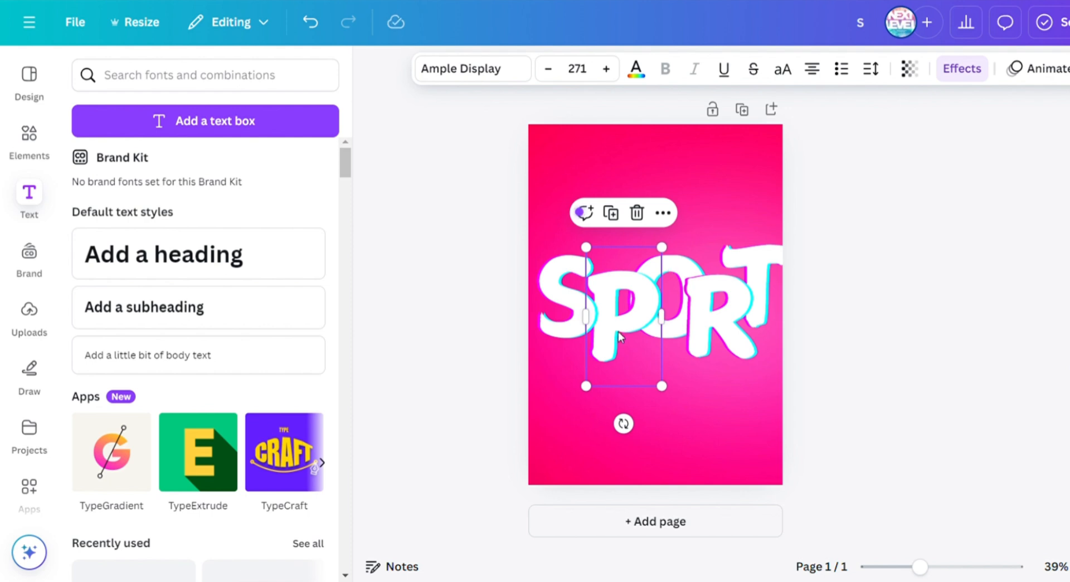
left_click_drag(626, 337, 621, 342)
Enlarge the S slightly and reposition it close to the poster's left edge, overlapping the P.
left_click(563, 329)
left_click_drag(536, 360, 542, 379)
left_click_drag(577, 346, 578, 340)
Enlarge the R to font size 271, extending it down and to the left.
left_click(710, 329)
left_click_drag(685, 383, 678, 393)
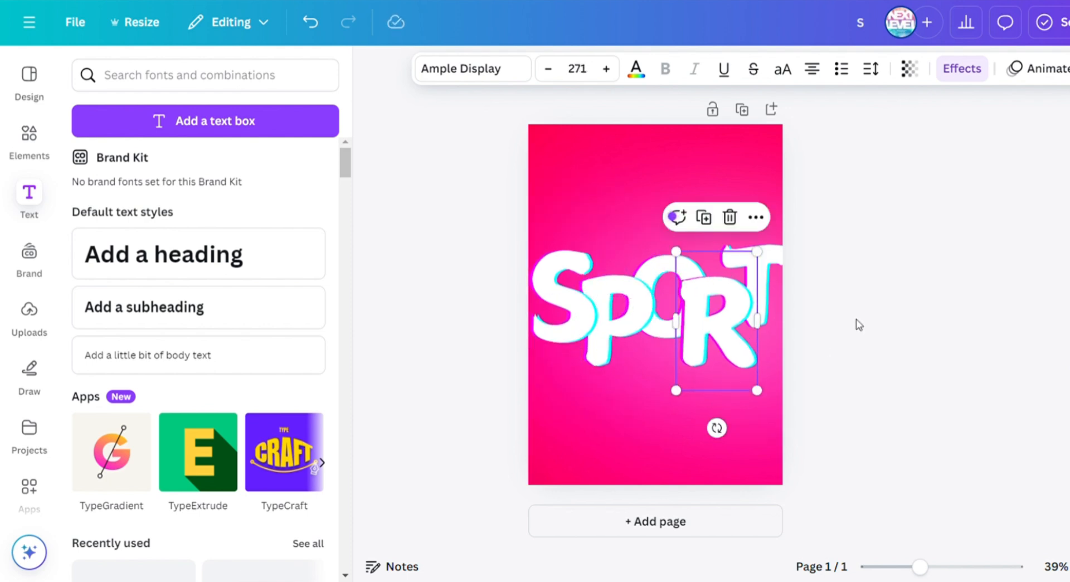
left_click(857, 325)
Adjust the size of the T slightly and enlarge the O to font size 282.
left_click(774, 270)
left_click_drag(721, 223, 719, 230)
left_click(899, 295)
left_click(703, 251)
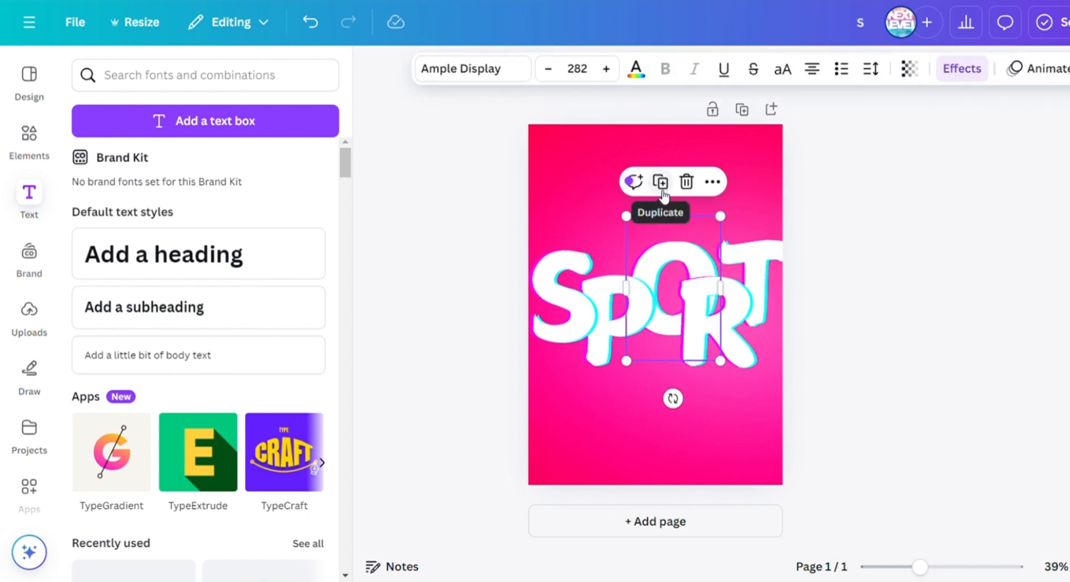
Nudge the letter O slightly to the left within the SPORT title.
mouse_move(626, 287)
left_mouse_down()
mouse_move(671, 298)
mouse_move(625, 299)
left_mouse_up()
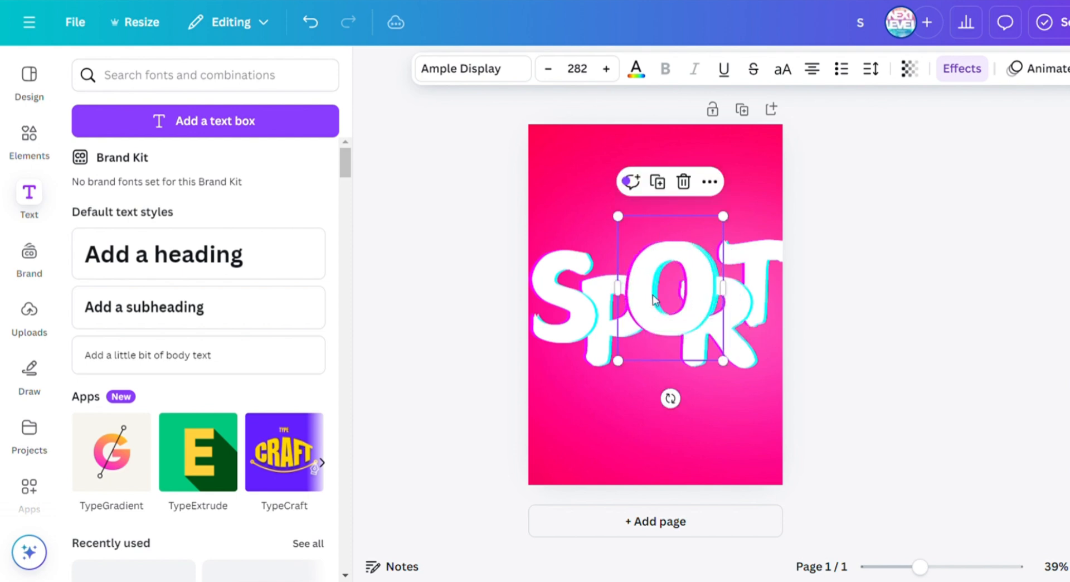
left_click(877, 352)
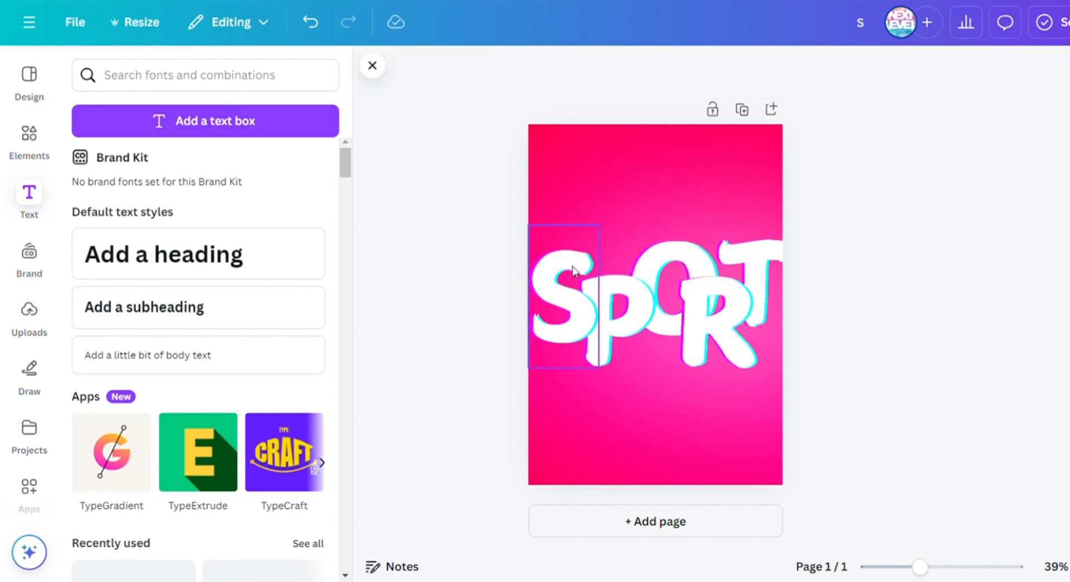
left_click(669, 261)
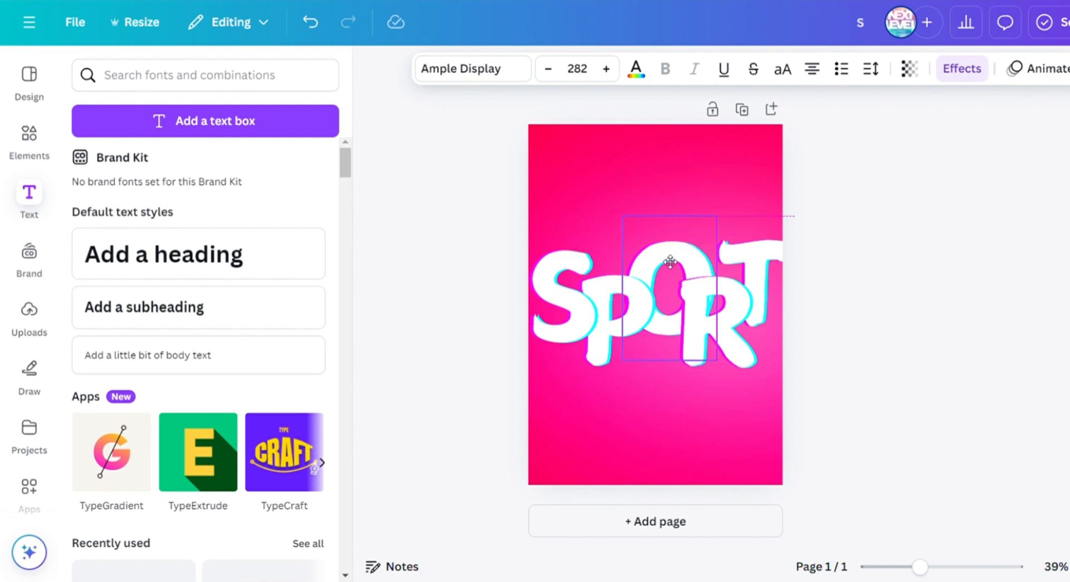
Search the elements library for "sports girl".
left_click(29, 136)
left_click(196, 76)
left_click(289, 75)
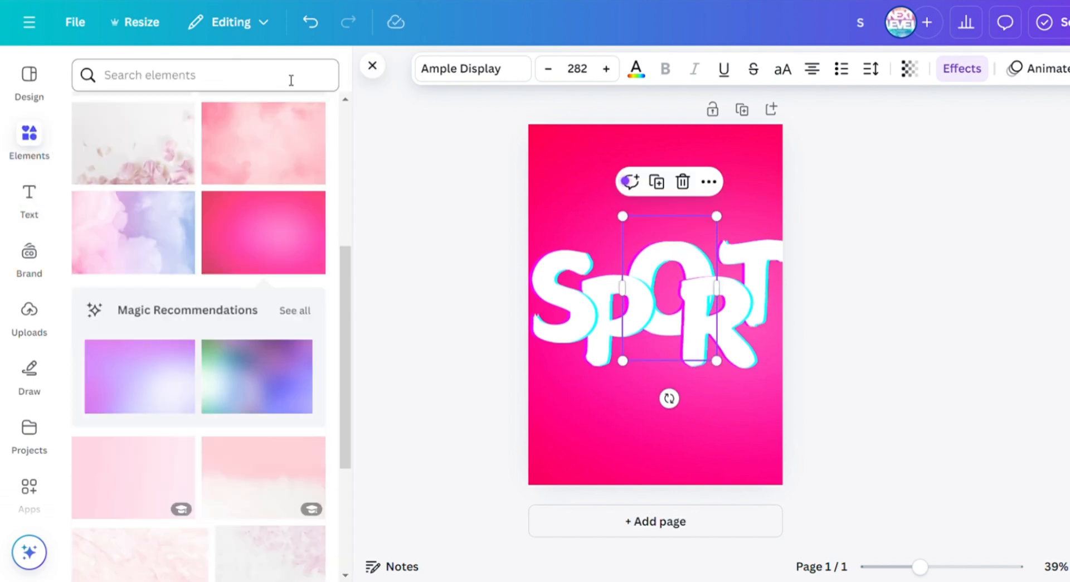
left_click(252, 86)
type("sor")
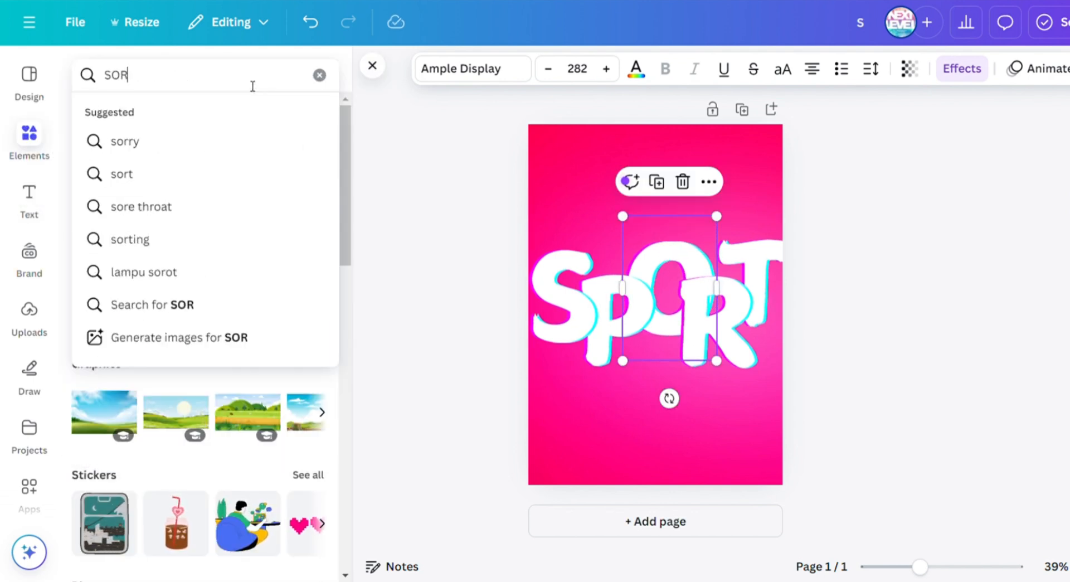
key("BackSpace")
key("BackSpace")
type("PORT")
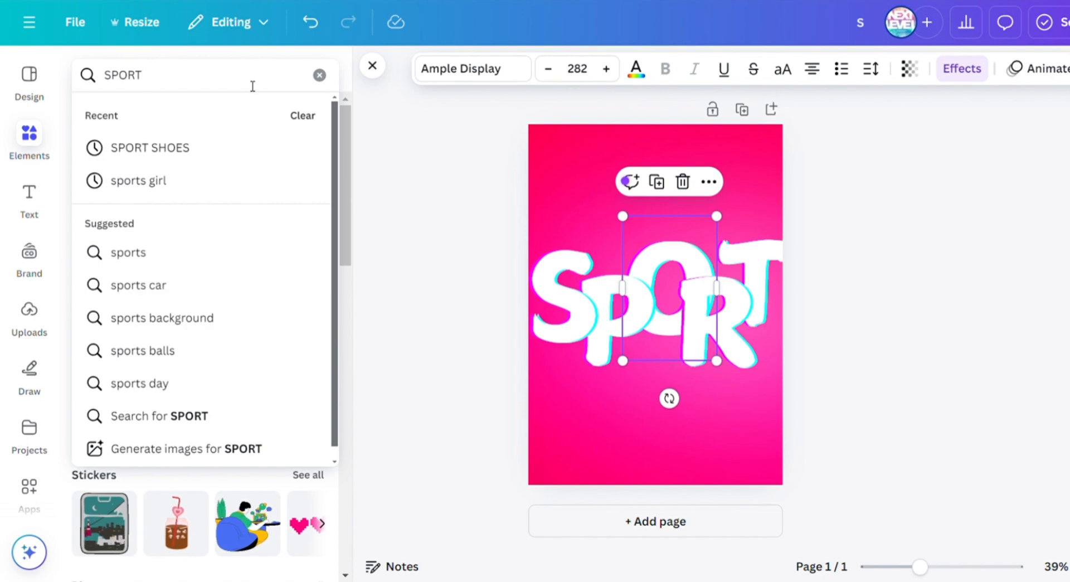
left_click(176, 191)
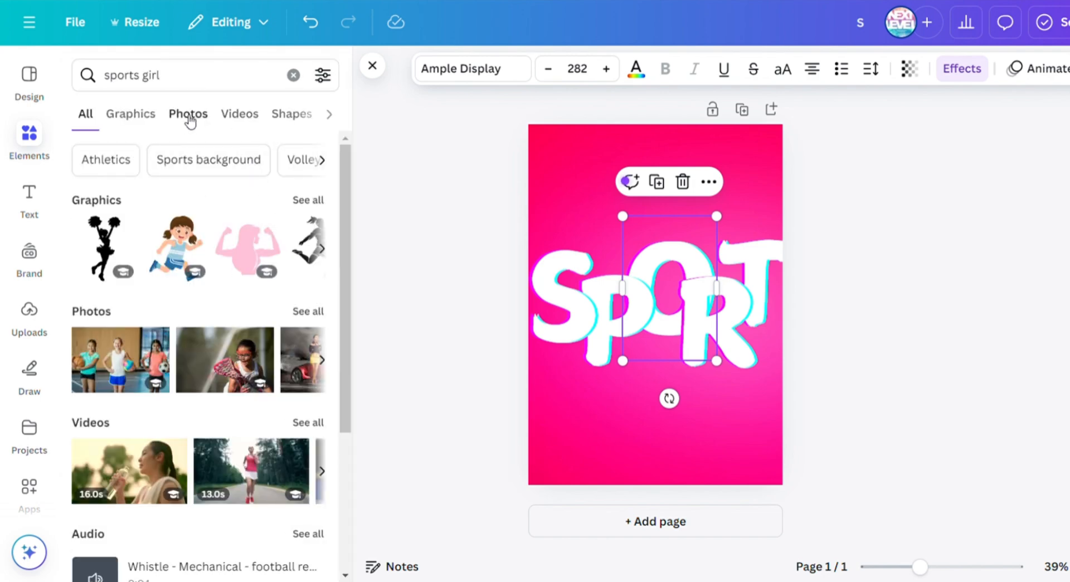
Add the photo of the woman in black kicking by a concrete wall and place it behind the SPORT letters.
left_click(188, 114)
scroll(252, 264, "down", 10)
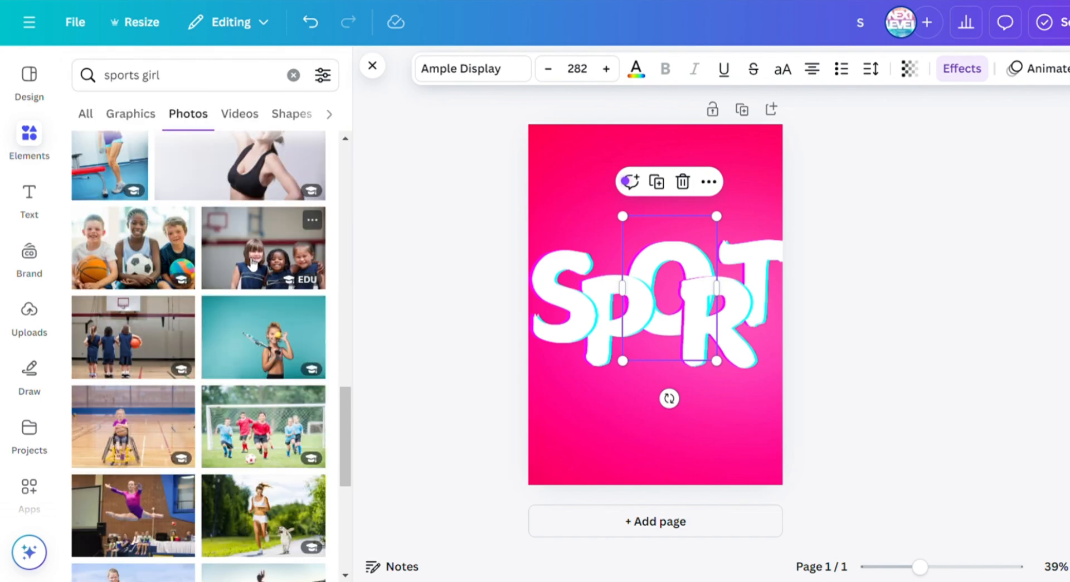
scroll(252, 264, "down", 10)
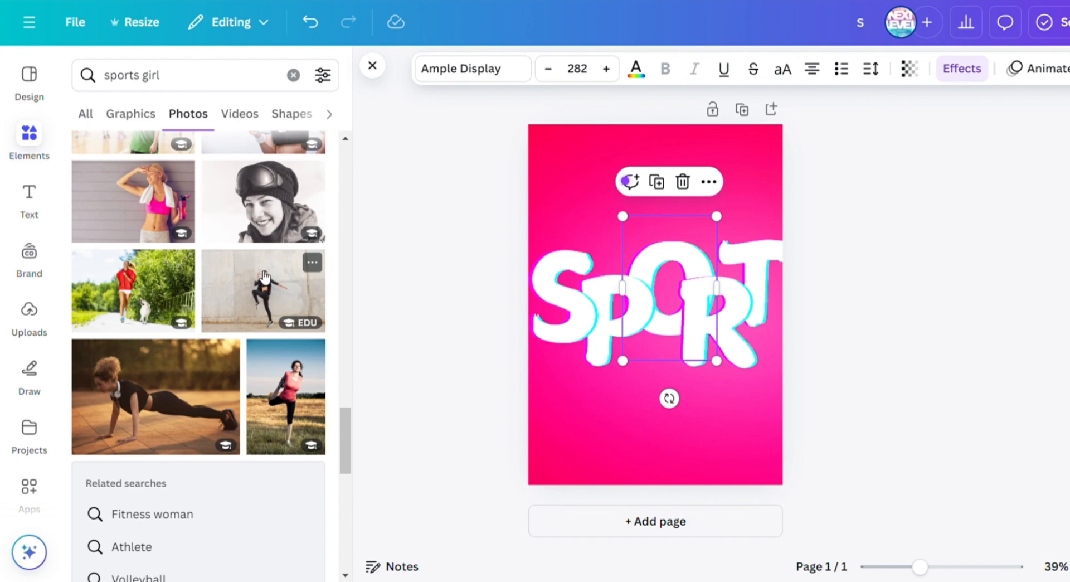
left_click(265, 276)
left_click(1010, 68)
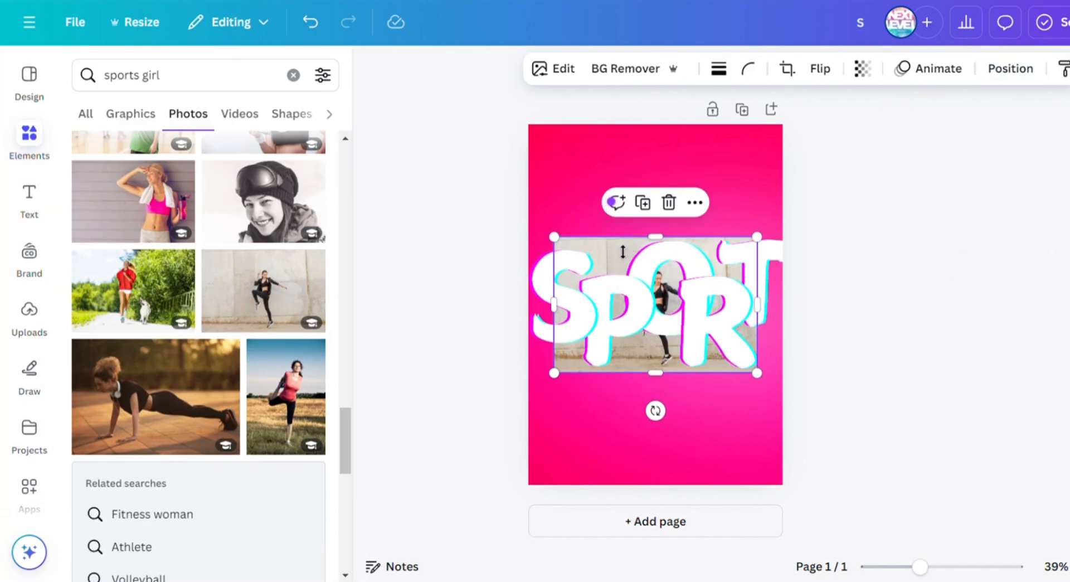
Remove the background of the woman's photo and adjust its frame to fit closely around her.
left_click_drag(624, 236, 619, 156)
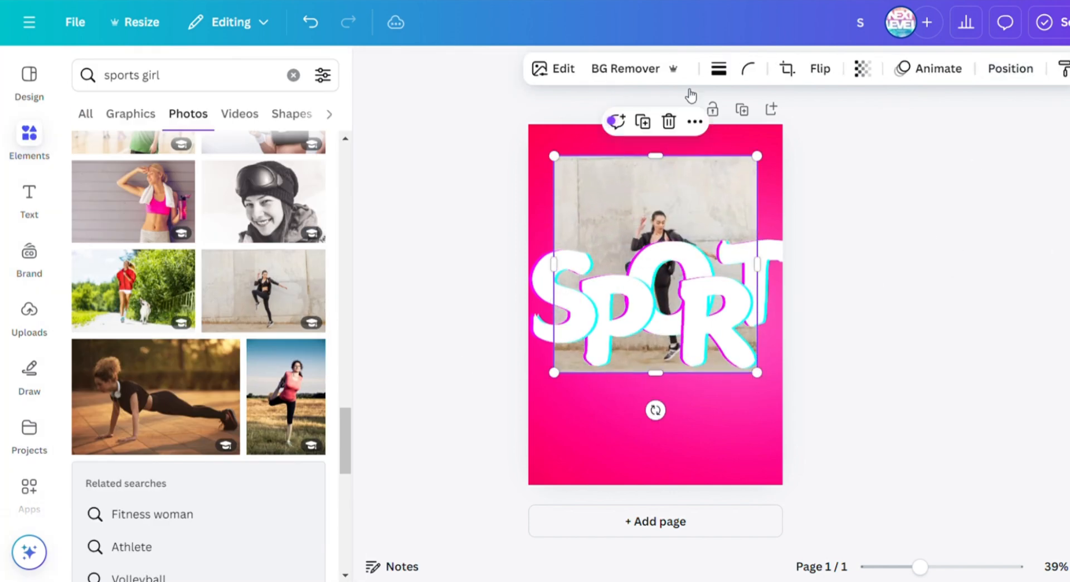
left_click(636, 69)
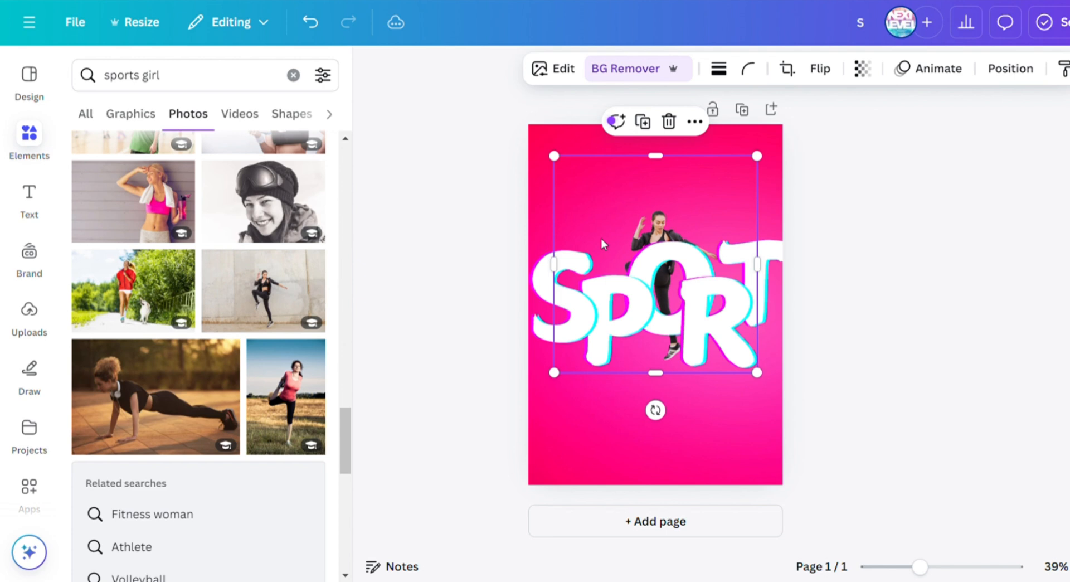
left_click_drag(554, 263, 618, 273)
left_click_drag(757, 264, 724, 273)
left_click_drag(672, 157, 682, 219)
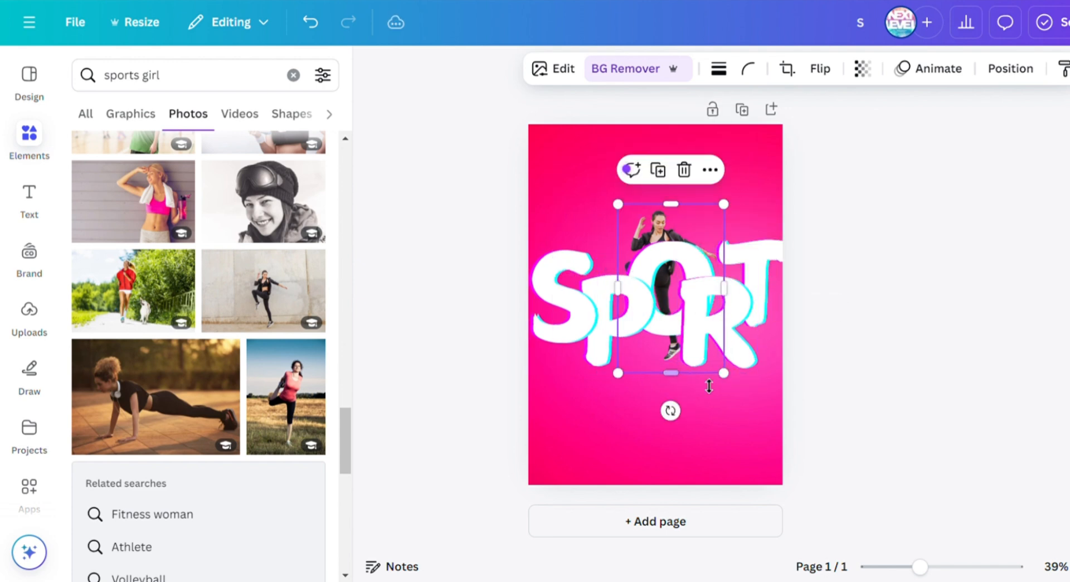
left_click_drag(679, 385, 681, 382)
Flip the cutout of the woman horizontally.
left_click(818, 70)
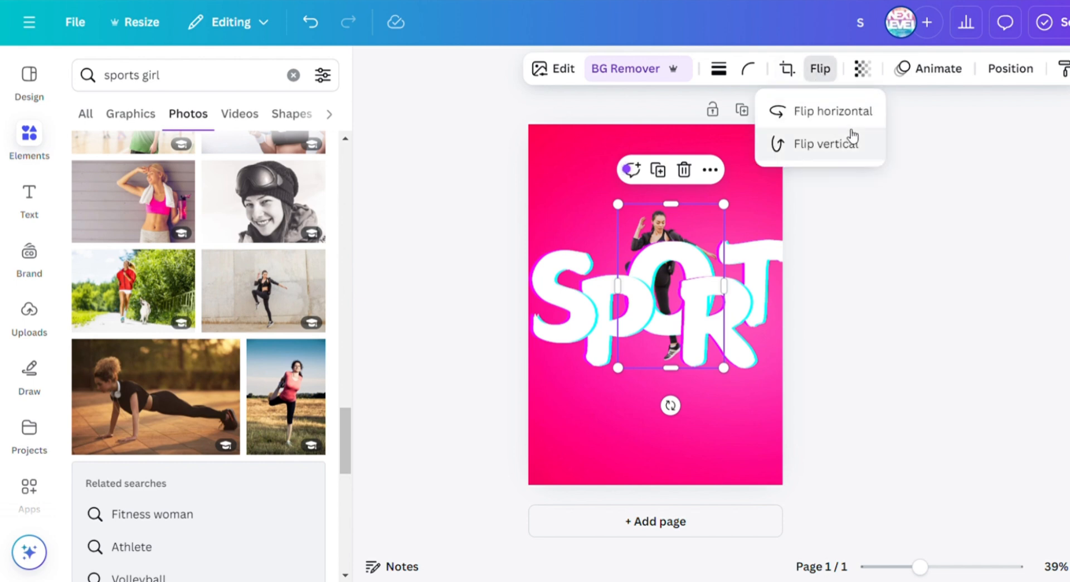
left_click(842, 113)
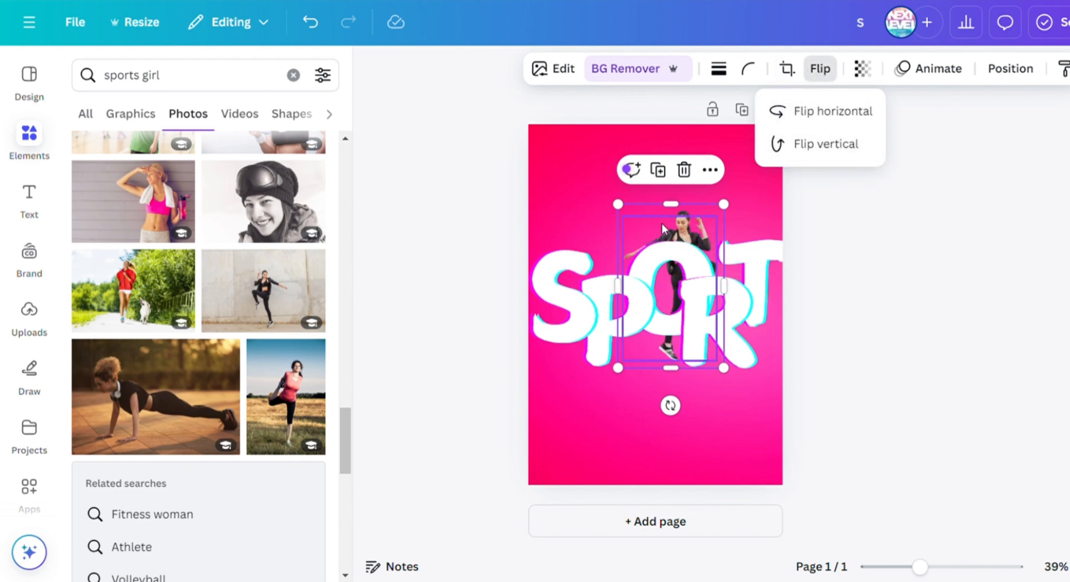
left_click(674, 239)
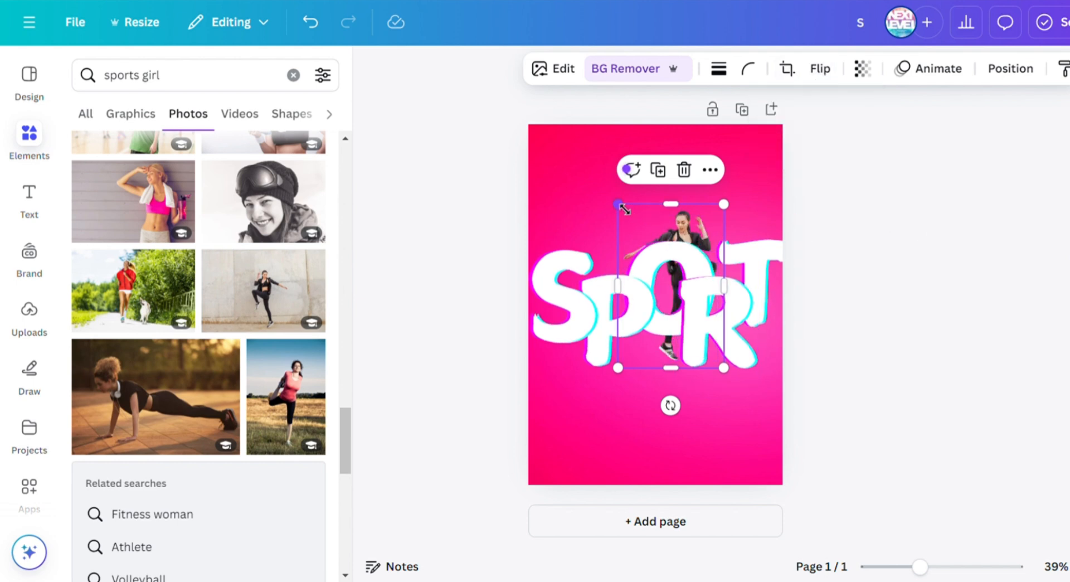
Enlarge the woman to most of the poster's height and place her at the upper left, slightly past the edge.
left_click_drag(618, 204, 499, 166)
left_click_drag(655, 204, 620, 218)
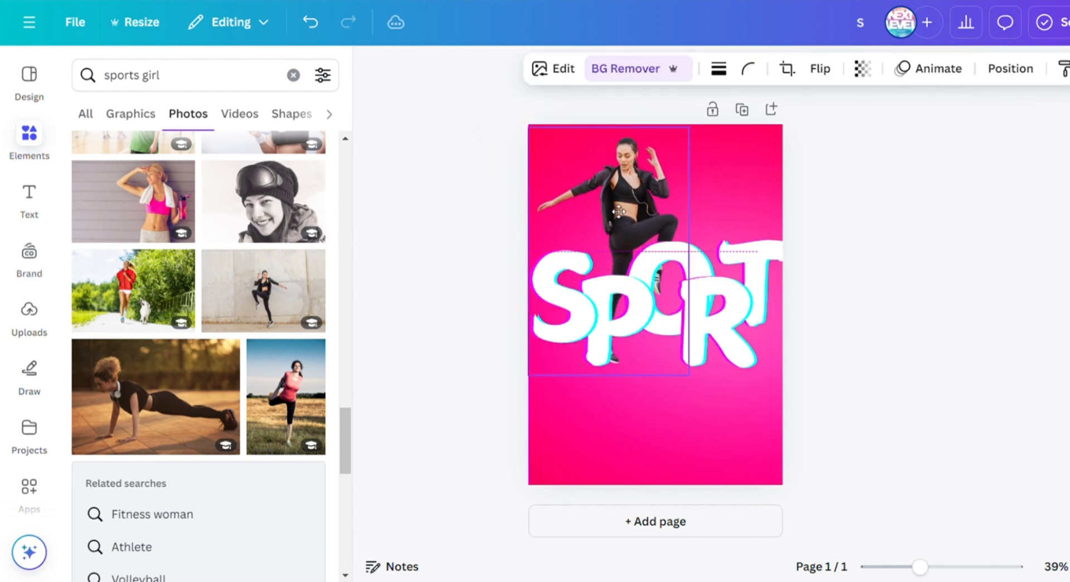
left_click_drag(536, 386, 501, 429)
key("Escape")
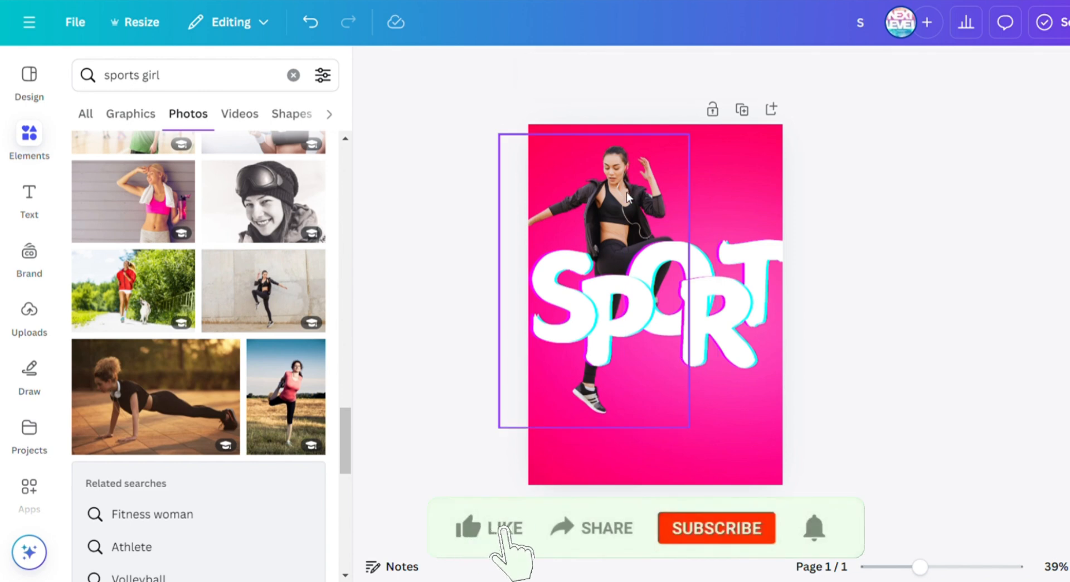
left_click_drag(634, 201, 629, 191)
Duplicate the woman in front of the SPORT letters and align the copy with the original.
left_click(905, 447)
left_click(613, 215)
left_click(576, 452)
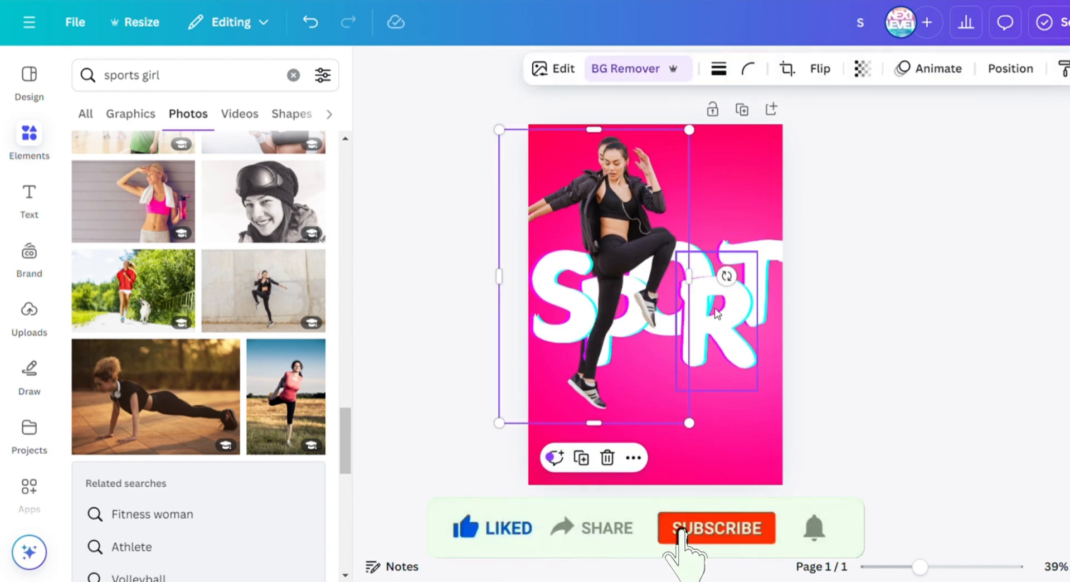
left_click_drag(609, 260, 604, 256)
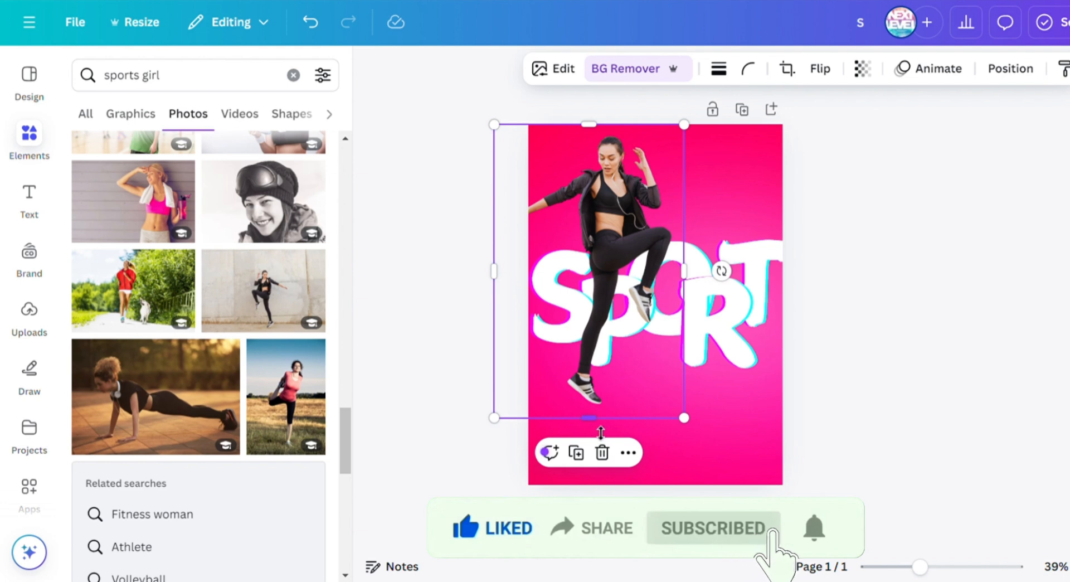
Crop the front copy's lower and left parts so only the raised leg overlaps the letters while the standing leg stays behind.
left_click_drag(601, 432, 615, 343)
left_click_drag(496, 240, 626, 250)
left_click(964, 312)
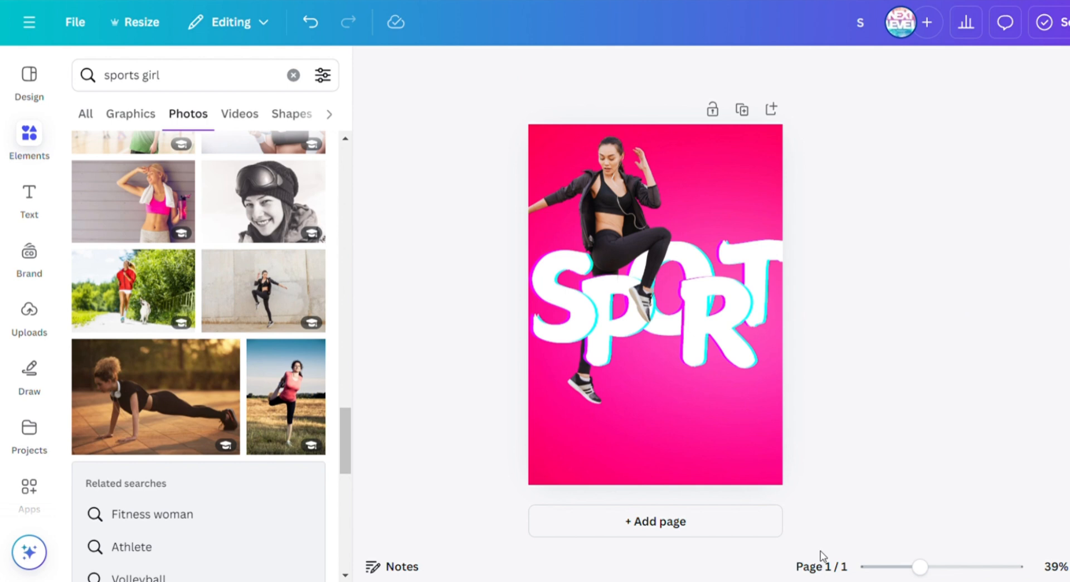
Search the photos for "sports shoes" and add the white sneaker with blue lines and pink sole.
left_click(209, 85)
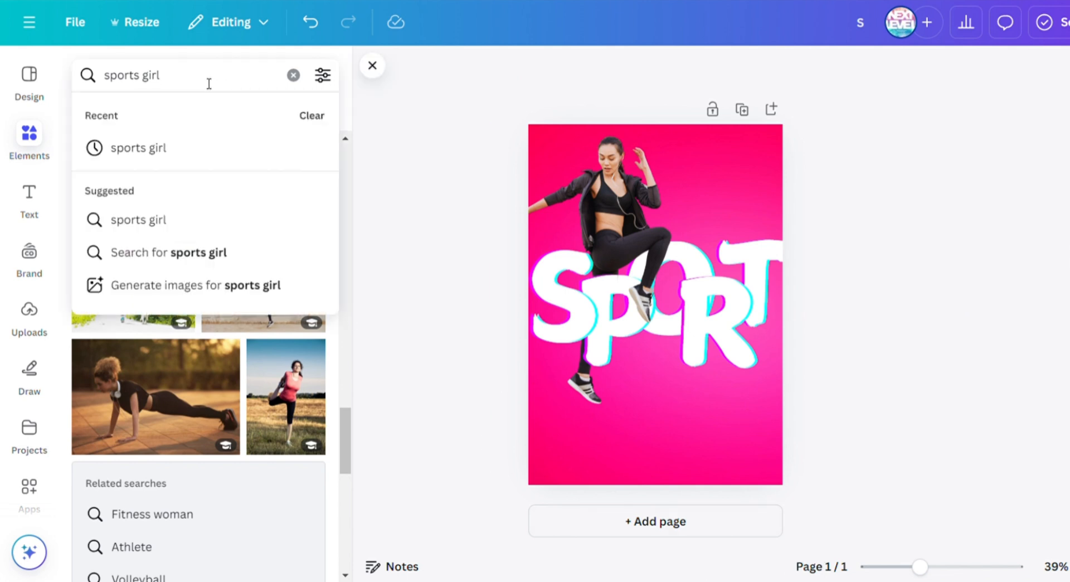
type("SHOES")
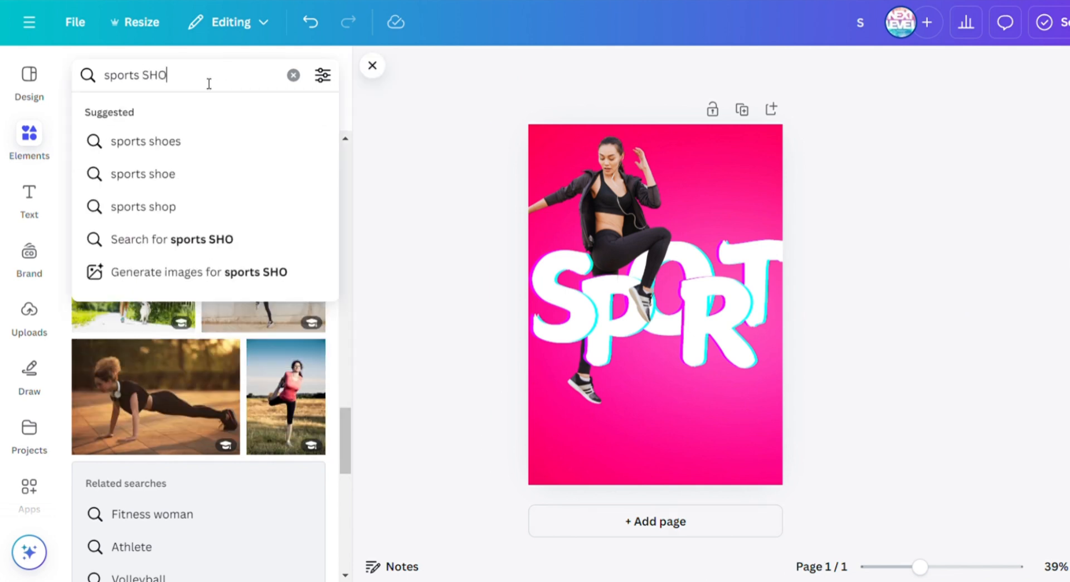
left_click(202, 139)
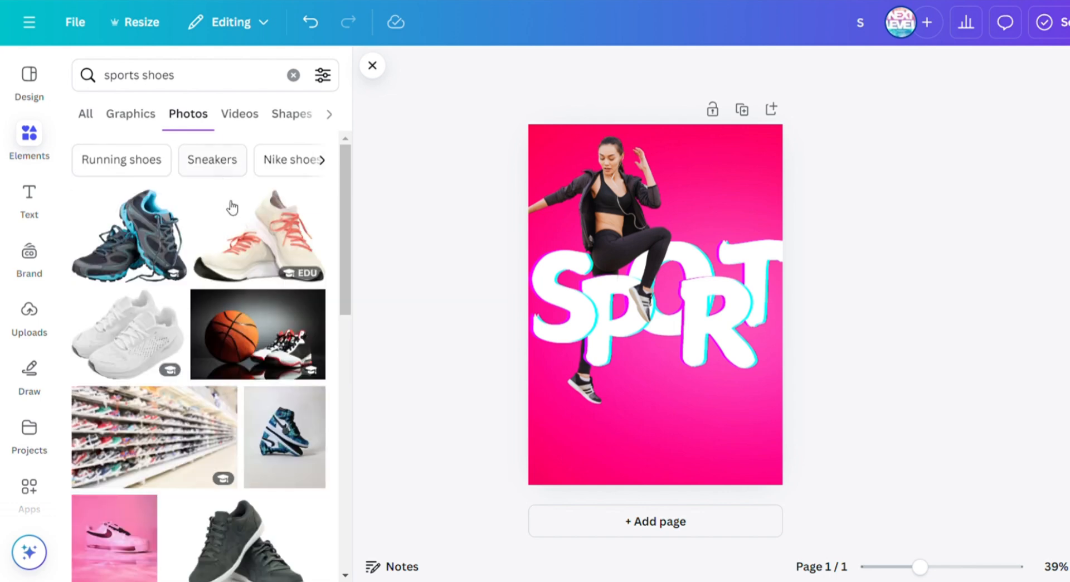
scroll(258, 247, "down", 15)
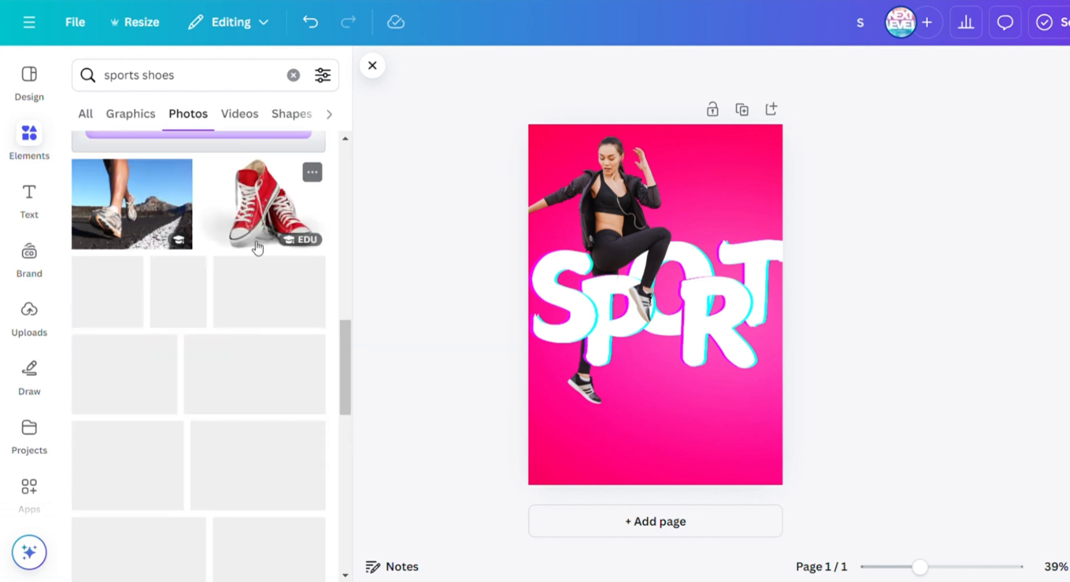
left_click(128, 301)
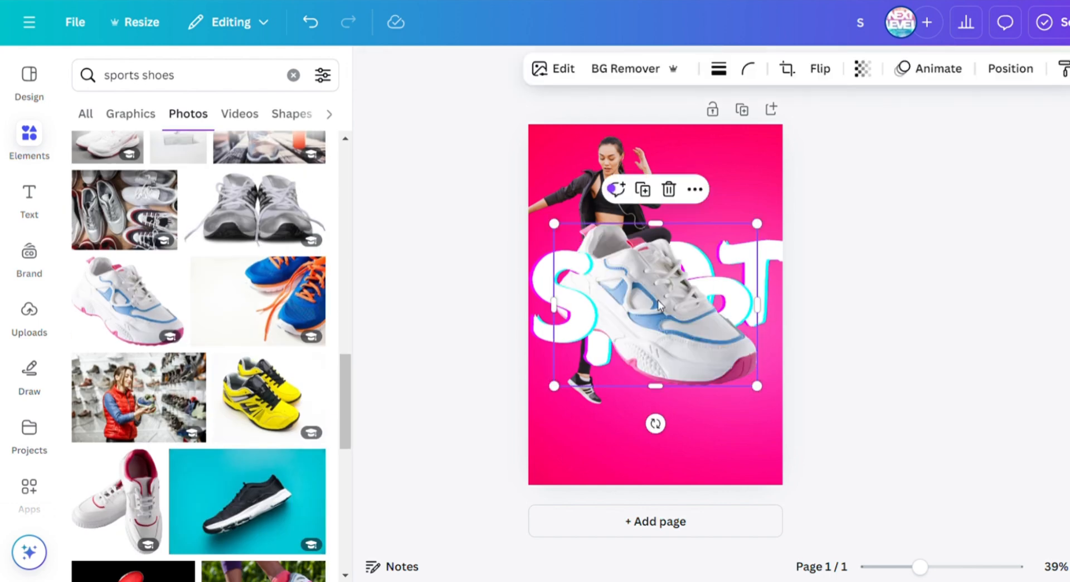
Flip the sneaker horizontally, shrink it and place it in the poster's lower-right area.
left_click_drag(657, 300, 653, 421)
left_click(825, 71)
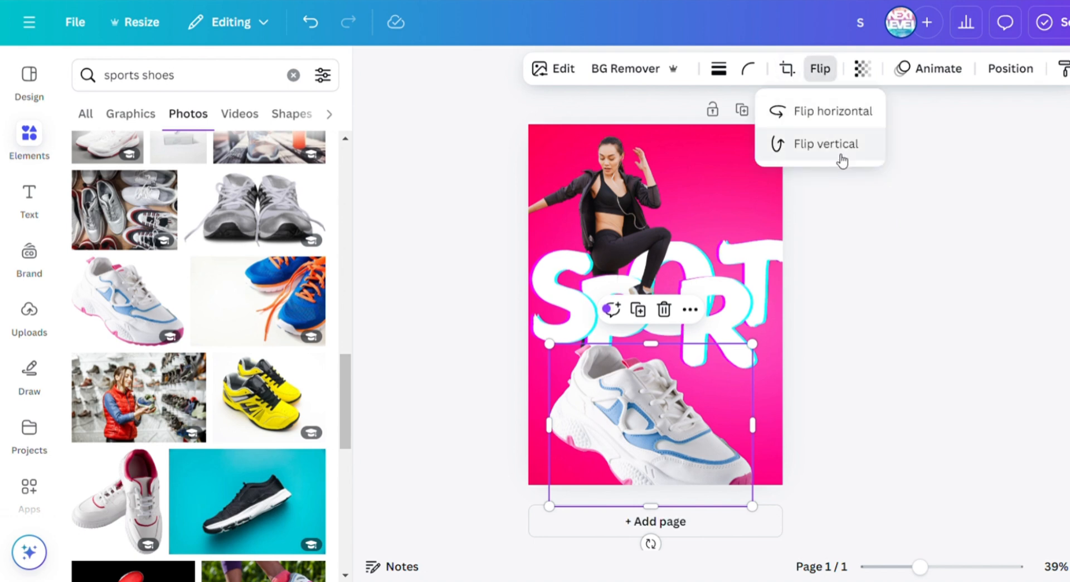
left_click(833, 111)
left_click_drag(752, 343, 684, 398)
left_click_drag(633, 452, 757, 409)
Duplicate the sneaker, rotate the copy counterclockwise and place it to the right of the first one.
left_click(662, 315)
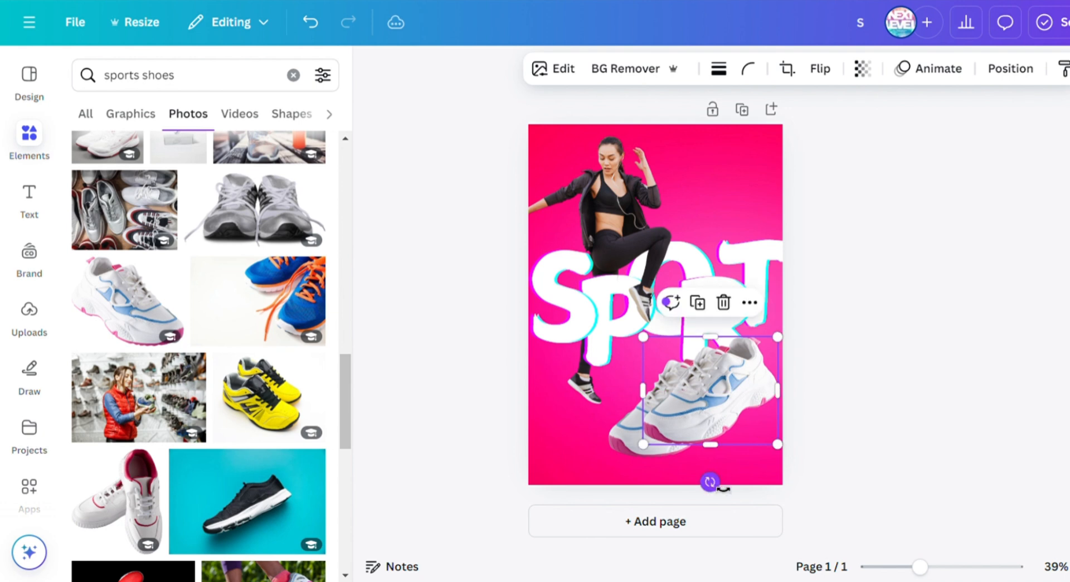
left_click_drag(711, 483, 775, 483)
left_click_drag(714, 419, 750, 407)
left_click(714, 421)
left_click(903, 464)
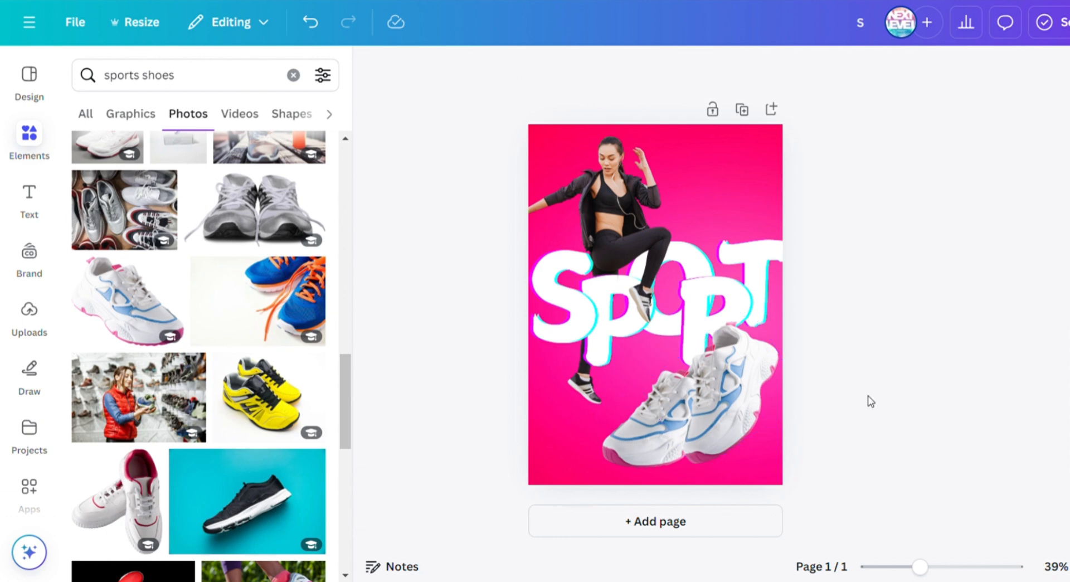
Duplicate the left sneaker, flip the copy vertically, rotate it to -48.7° and place it beneath the sneaker as a reflection.
left_click(694, 436)
left_click(659, 329)
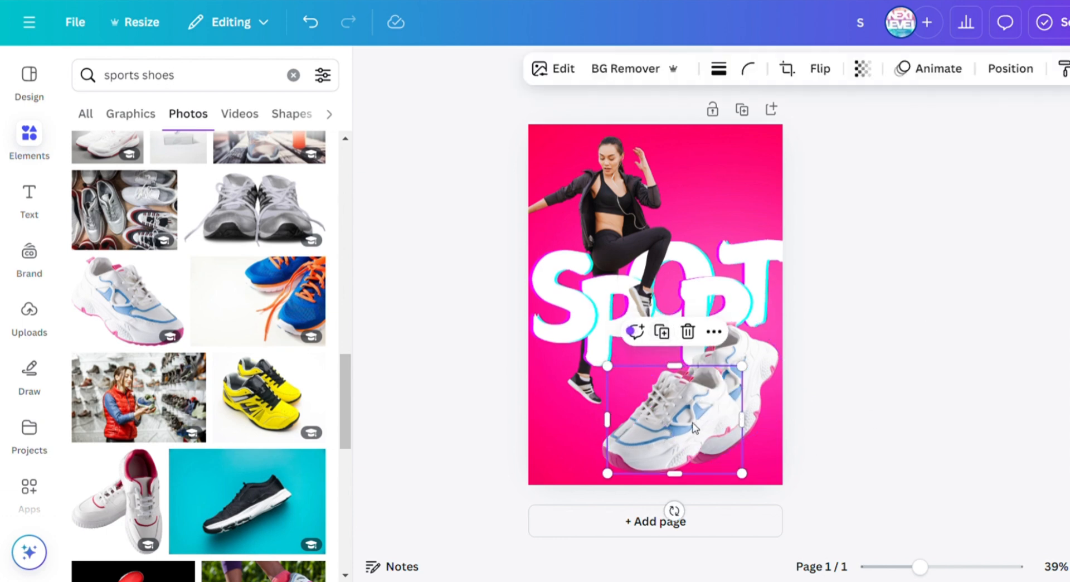
left_click_drag(695, 427, 686, 421)
left_click(822, 81)
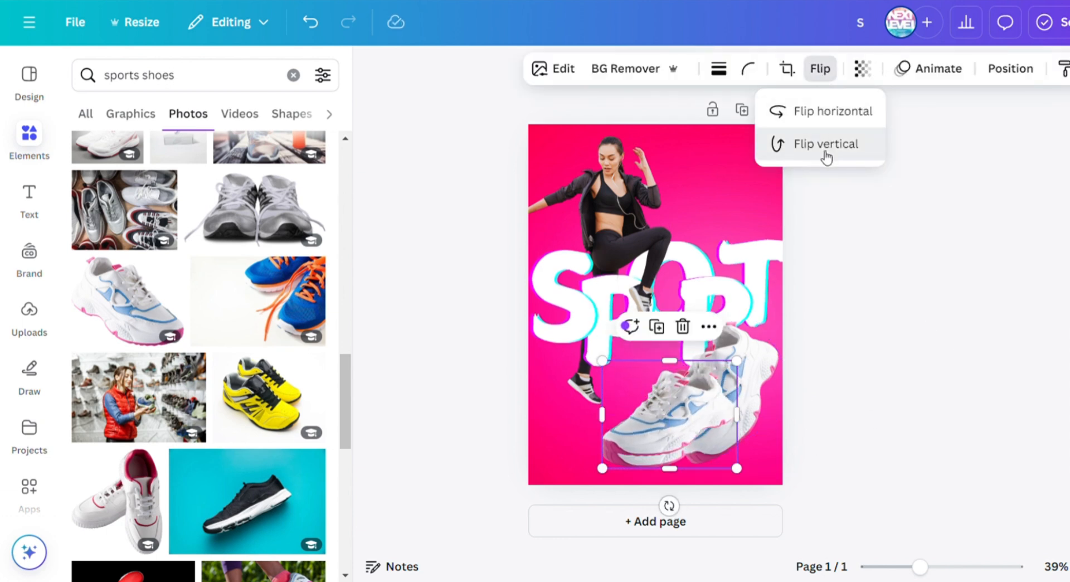
left_click(829, 146)
left_click_drag(669, 506, 736, 475)
left_click_drag(704, 419, 695, 492)
Send the sneaker's reflection backward behind the shoes and make it partly transparent.
left_click(1010, 68)
left_click(257, 162)
left_click(862, 68)
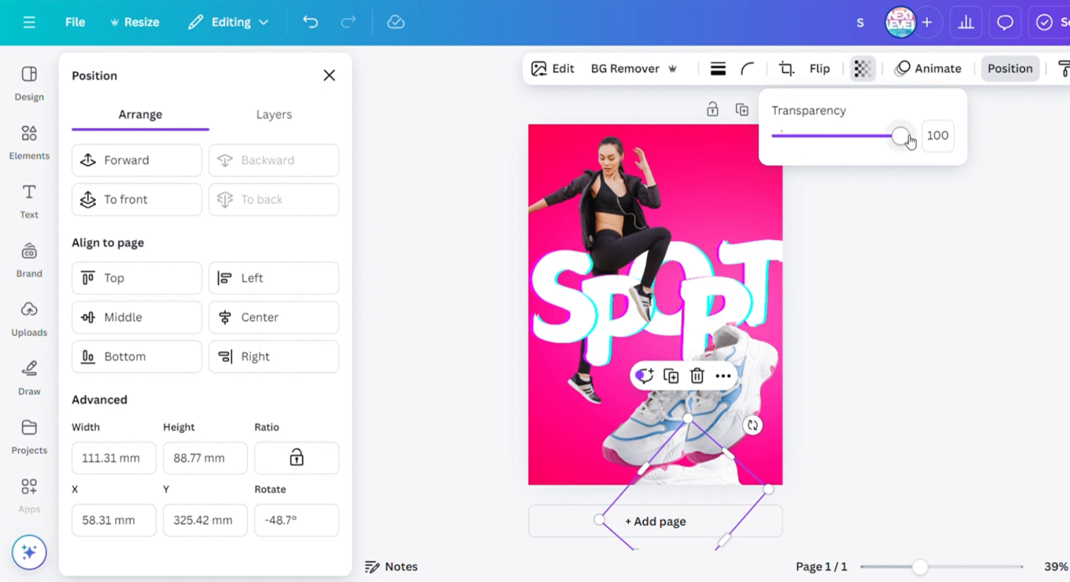
left_click_drag(901, 135, 848, 158)
Duplicate the reflection, rotate and place the copy beneath the right sneaker, and shift the first reflection slightly left.
left_click_drag(698, 496, 724, 419)
left_click(670, 394)
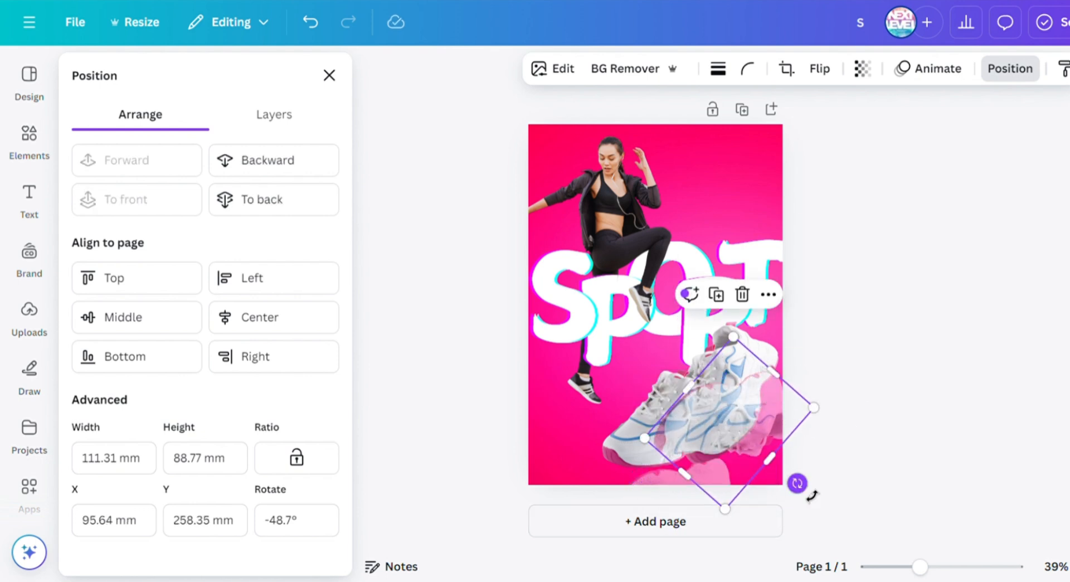
left_click_drag(812, 494, 811, 474)
left_click_drag(719, 415, 760, 497)
left_click_drag(822, 538, 835, 528)
left_click_drag(785, 464, 764, 478)
left_click_drag(669, 482, 660, 488)
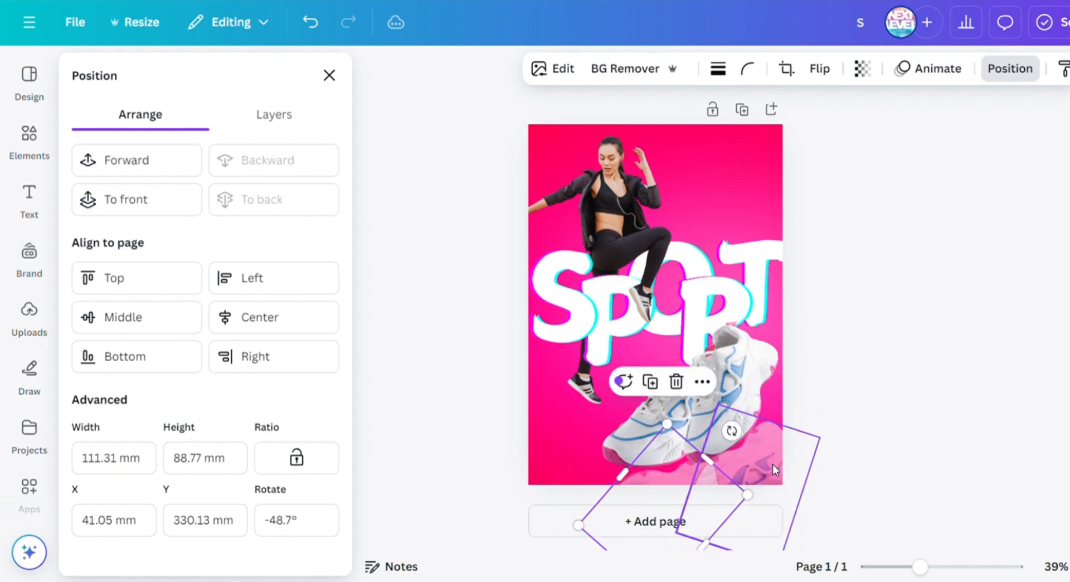
Adjust the transparency of the reflections beneath the two sneakers.
left_click(773, 469)
left_click(924, 76)
left_click(833, 74)
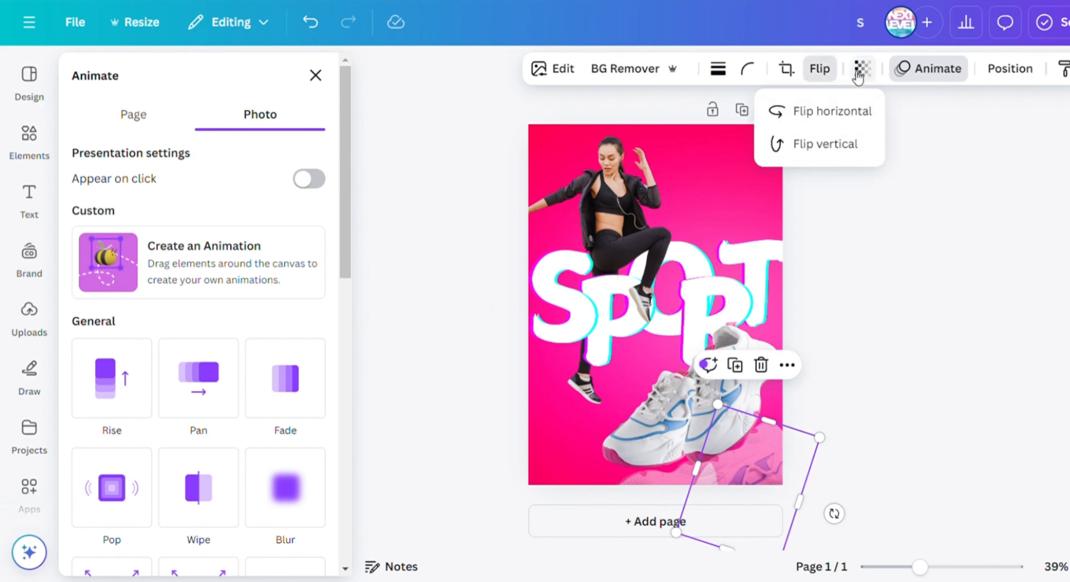
left_click(860, 73)
left_click_drag(844, 138, 825, 136)
left_click(693, 482)
left_click(863, 68)
left_click(879, 325)
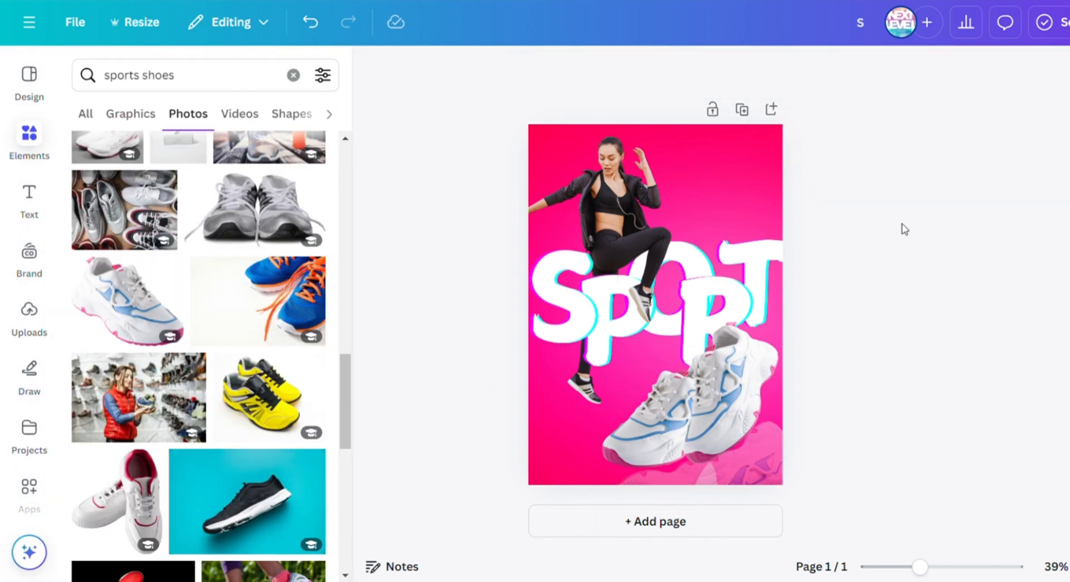
Search the elements library for SHADOW in place of the sports shoes search.
left_click(215, 86)
key("BackSpace")
key("BackSpace")
key("BackSpace")
key("BackSpace")
key("BackSpace")
key("BackSpace")
key("BackSpace")
key("BackSpace")
key("BackSpace")
key("BackSpace")
key("BackSpace")
key("BackSpace")
type("SH")
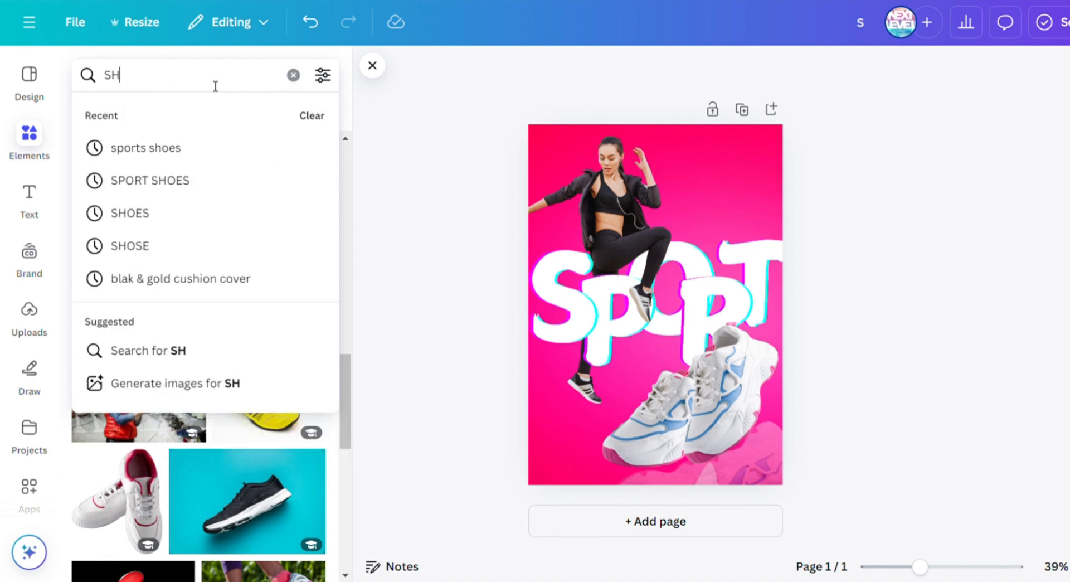
type("ADOW")
key("Return")
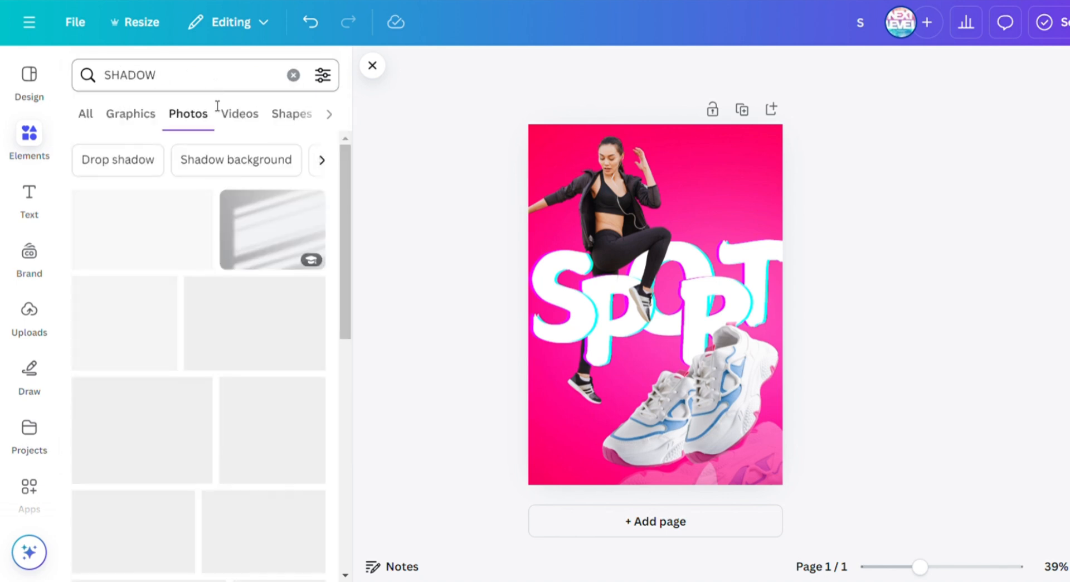
Insert a soft oval shadow graphic, place it beneath the sneakers and send it backward behind them.
left_click(138, 126)
scroll(245, 379, "down", 5)
left_click(274, 449)
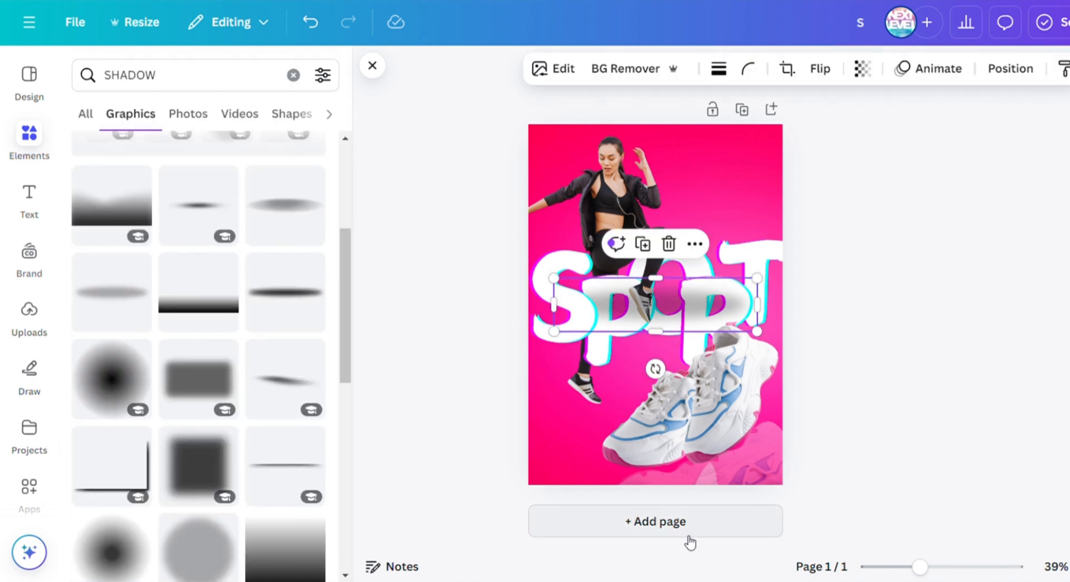
left_click_drag(699, 330, 723, 483)
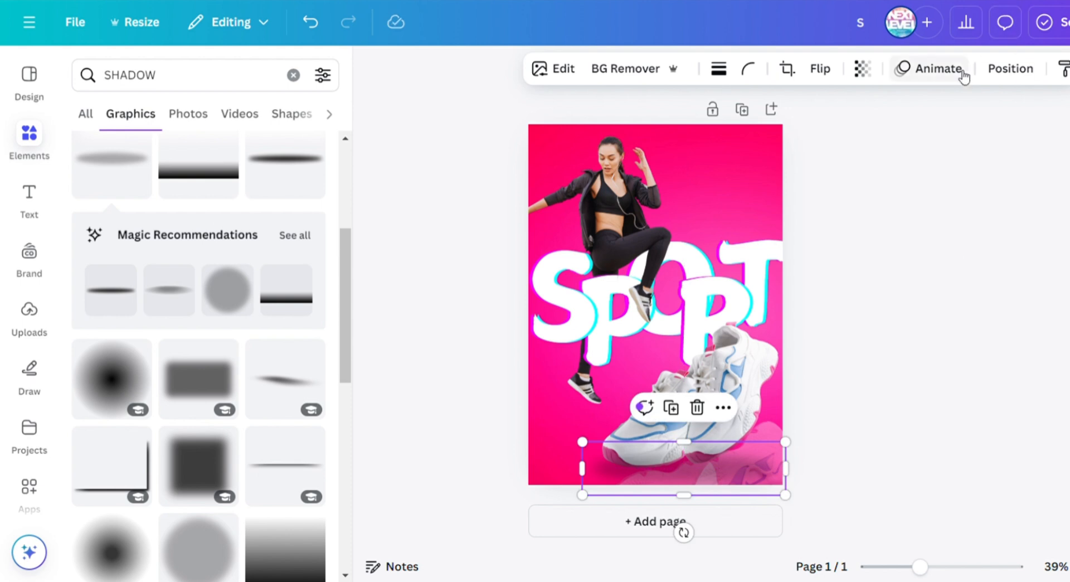
left_click(1010, 68)
left_click(290, 160)
left_click(1000, 307)
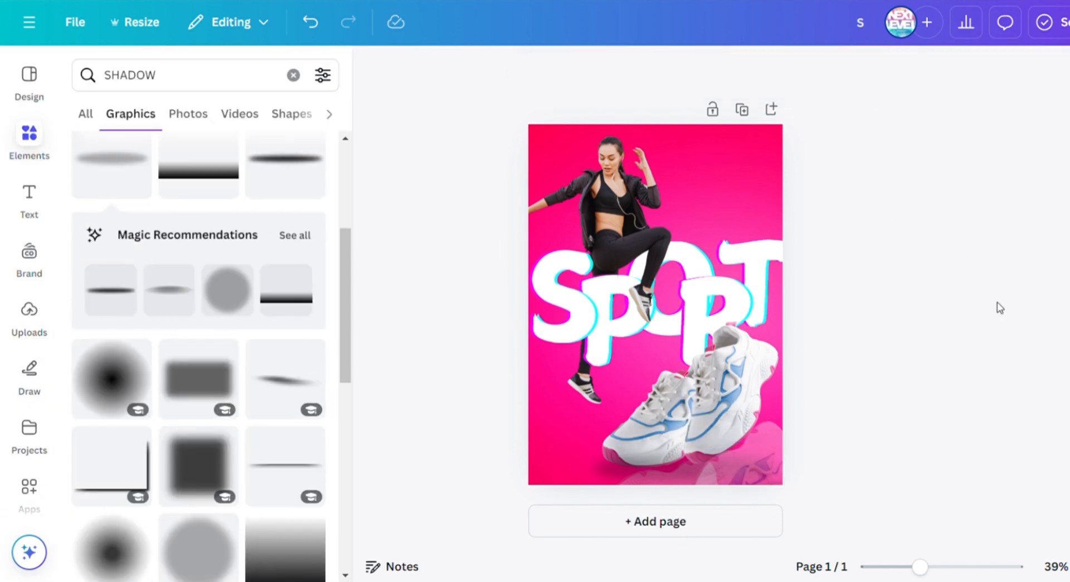
Narrow the shadow to fit beneath the left sneaker and shift the right sneaker's reflection slightly down and left.
left_click(680, 474)
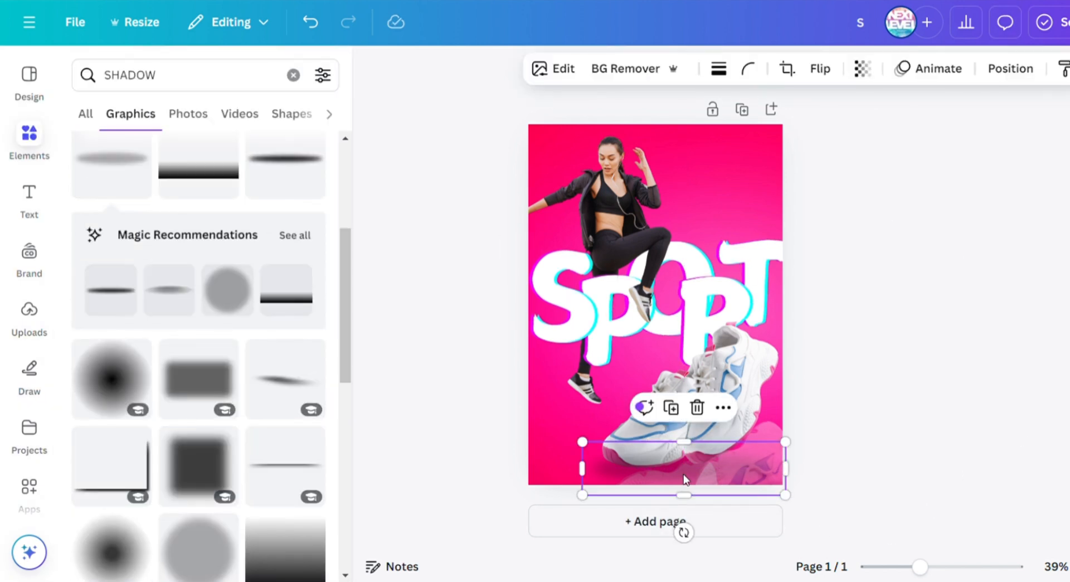
left_click(953, 289)
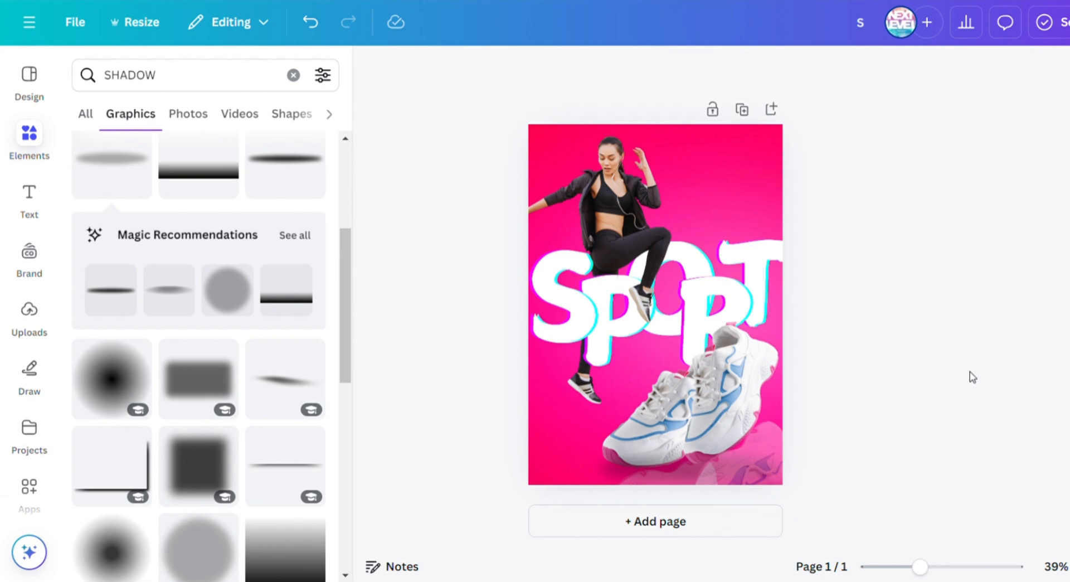
left_click(690, 475)
left_click_drag(788, 468, 697, 469)
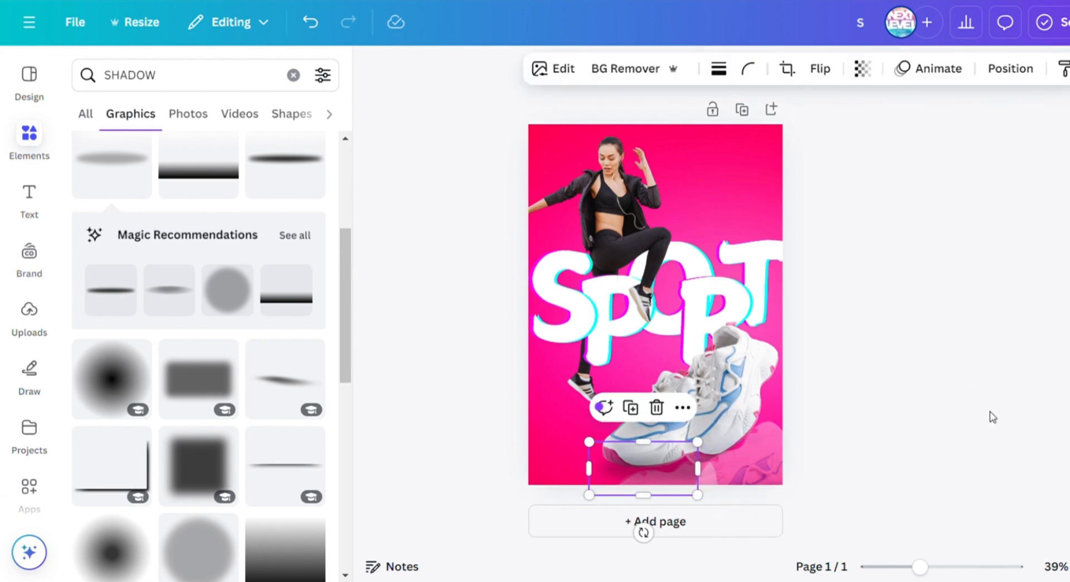
left_click(992, 417)
left_click(757, 477)
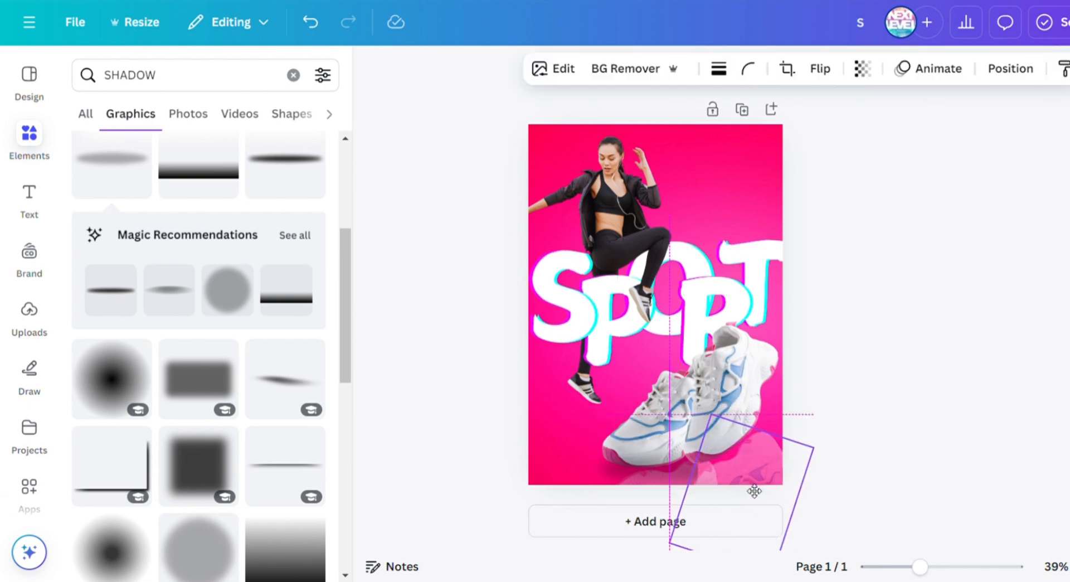
left_click(1014, 422)
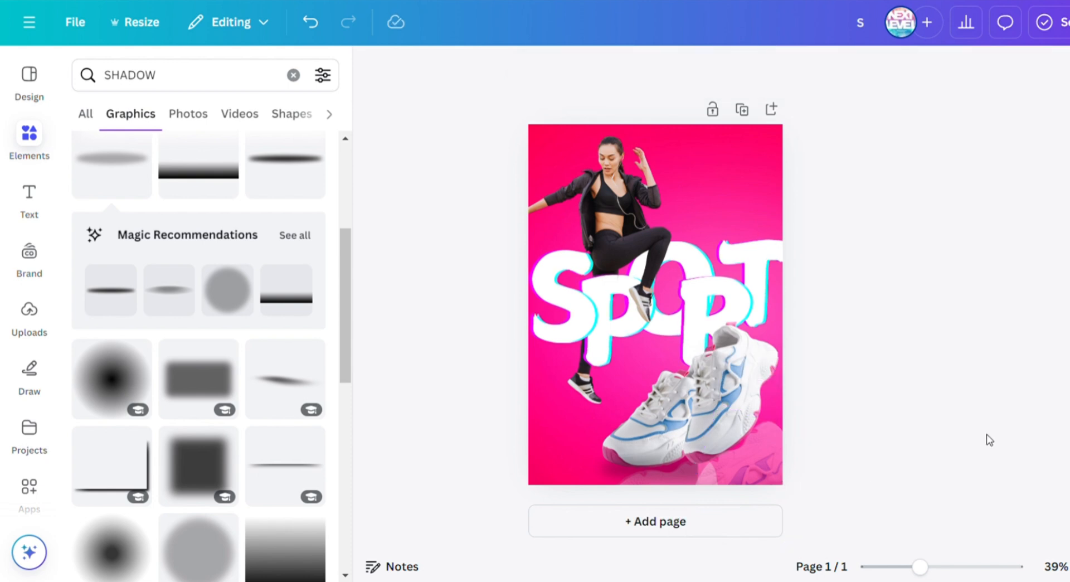
Insert a circle, enlarge it to about 211 mm to span the poster's width at mid-height, and send it backward behind the woman, letters and shoes.
left_click(193, 87)
left_click(293, 75)
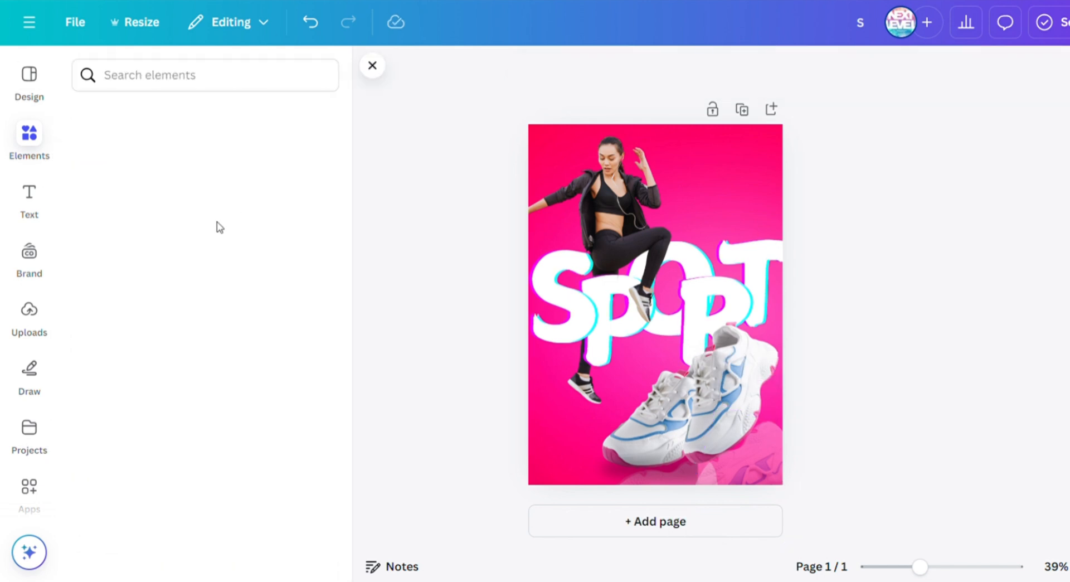
left_click(303, 312)
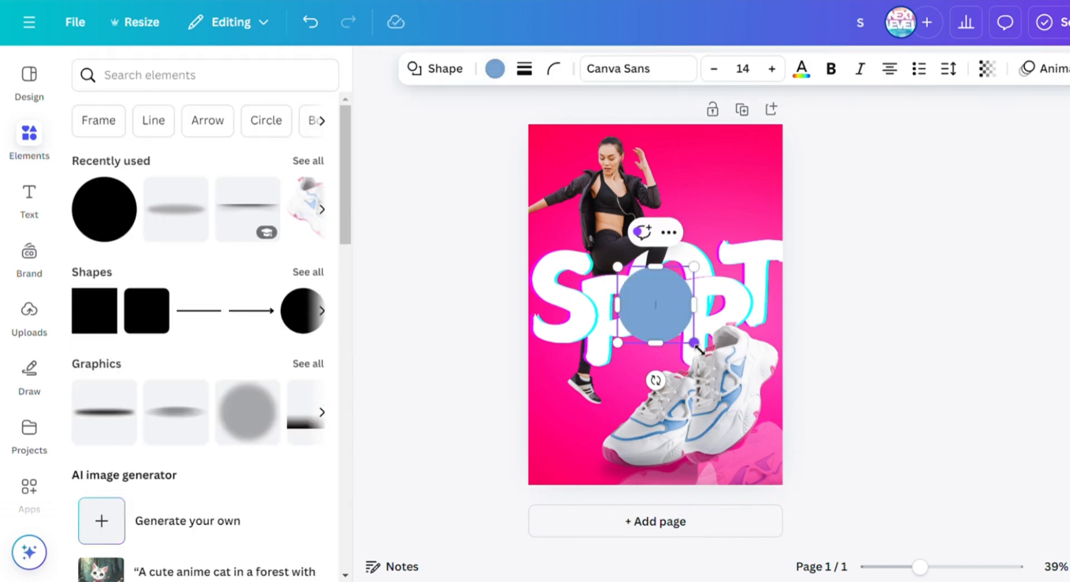
left_click_drag(694, 343, 835, 485)
left_click_drag(736, 362, 645, 257)
left_click_drag(745, 380, 783, 418)
left_click_drag(691, 315, 695, 327)
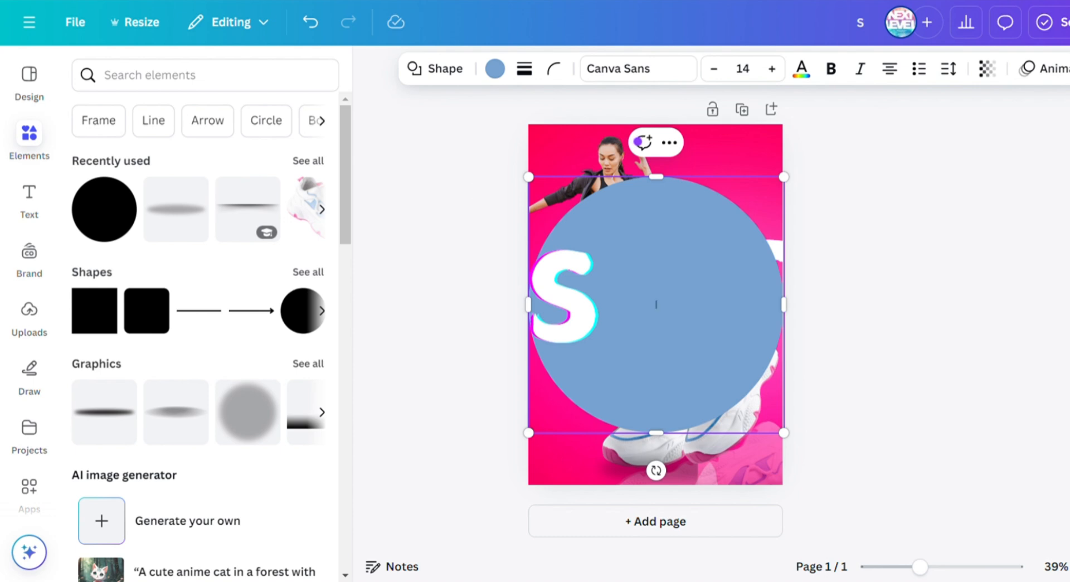
left_click(262, 199)
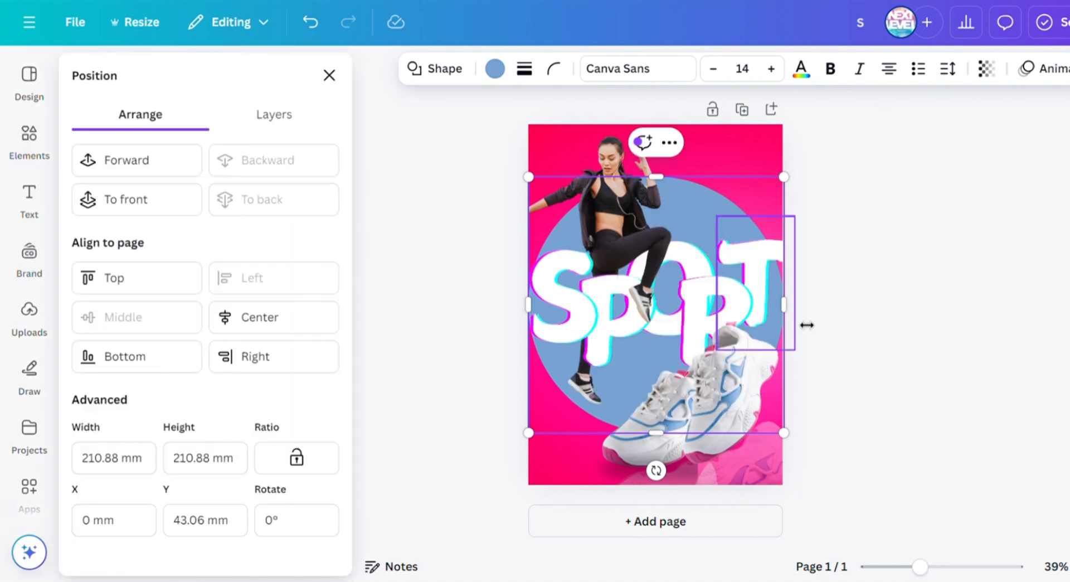
Fill the large circle behind the woman with the default turquoise and nudge it slightly left.
left_click(494, 76)
scroll(225, 356, "down", 5)
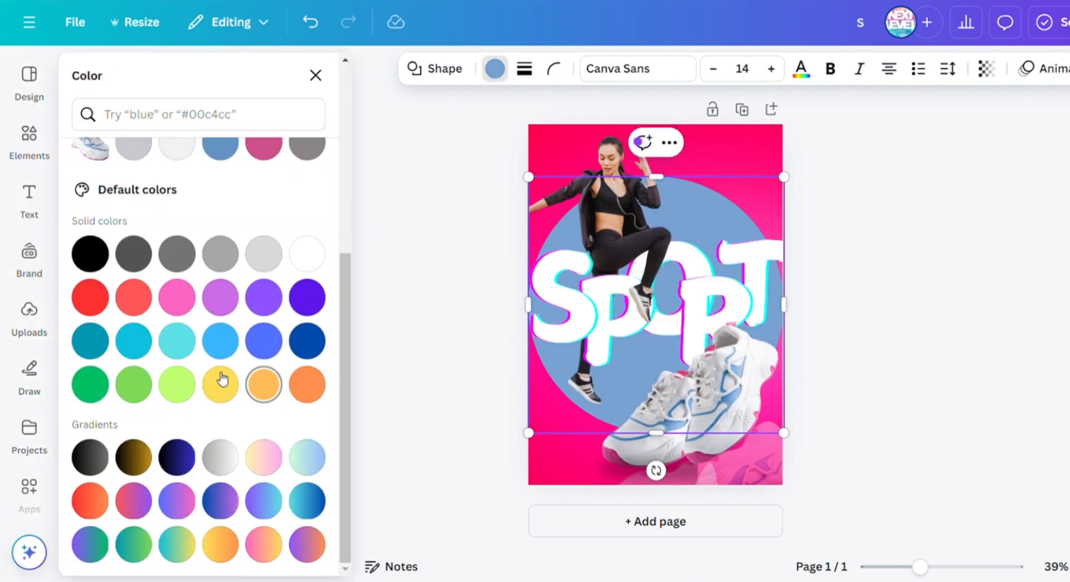
left_click(177, 341)
left_click_drag(713, 202, 719, 201)
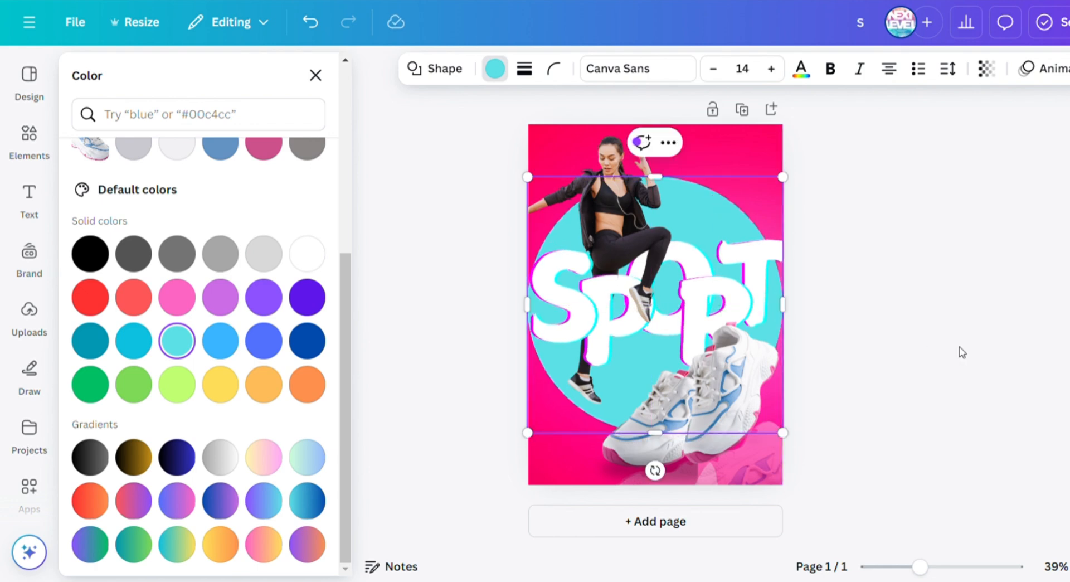
left_click(961, 353)
left_click_drag(779, 485, 778, 485)
left_click(948, 384)
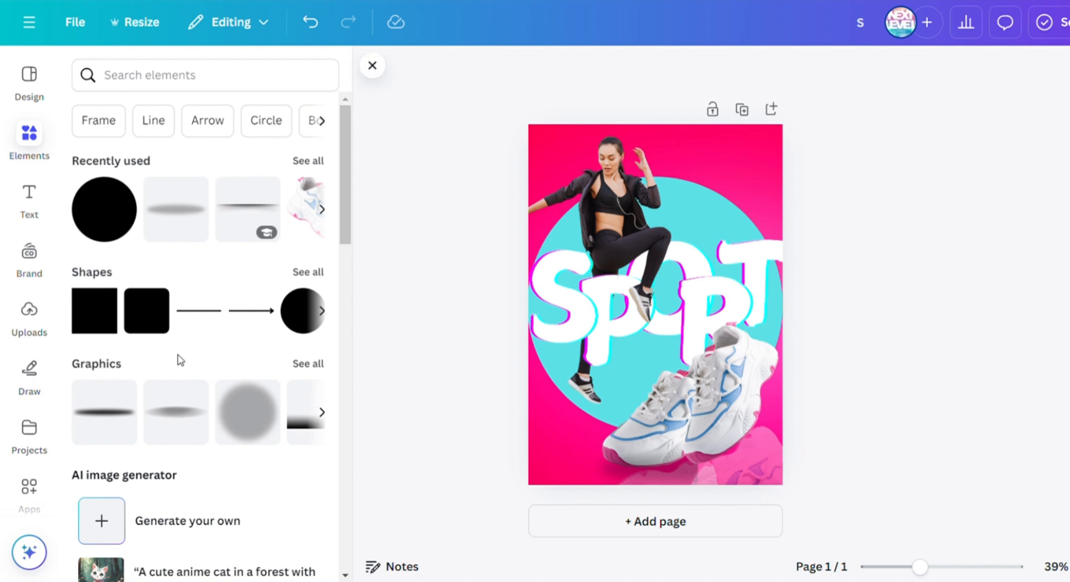
left_click_drag(717, 412, 724, 417)
left_click(950, 390)
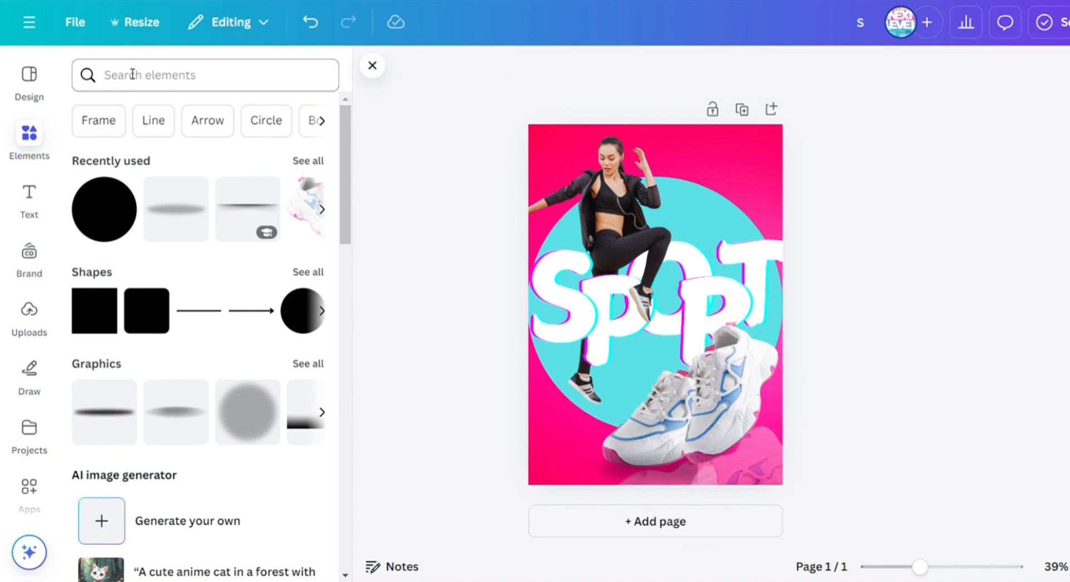
Add the NEON SIGN text style, rotate it slightly counterclockwise and place it in the poster's upper right.
left_click(38, 210)
scroll(232, 275, "down", 10)
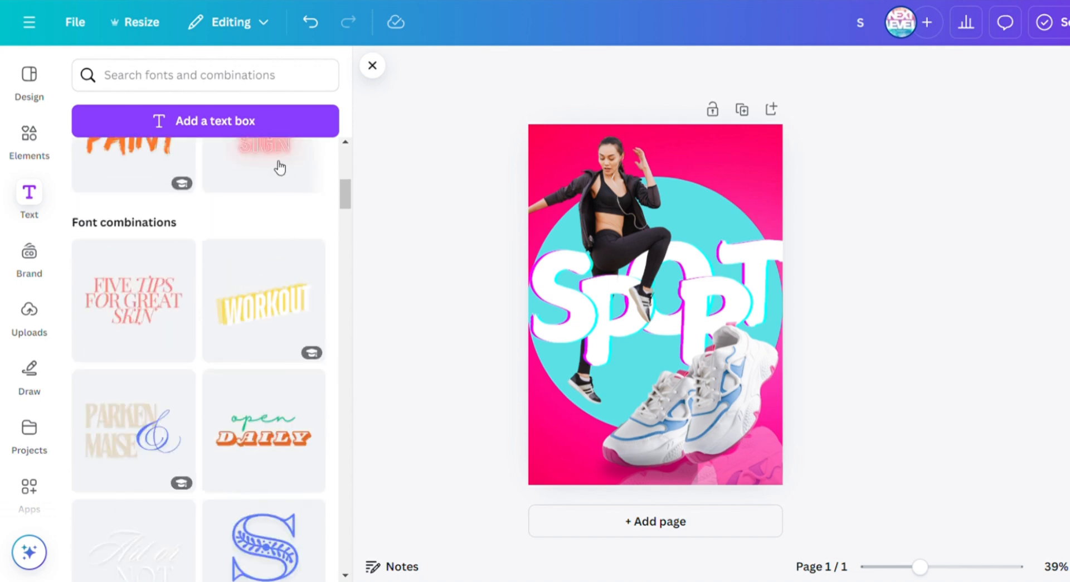
left_click(268, 153)
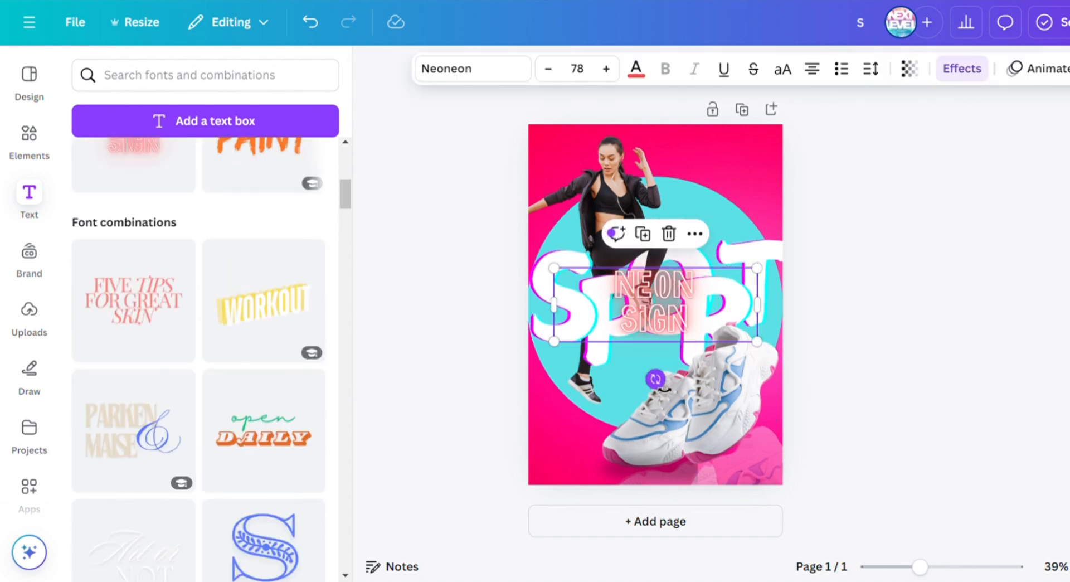
left_click_drag(657, 381, 685, 418)
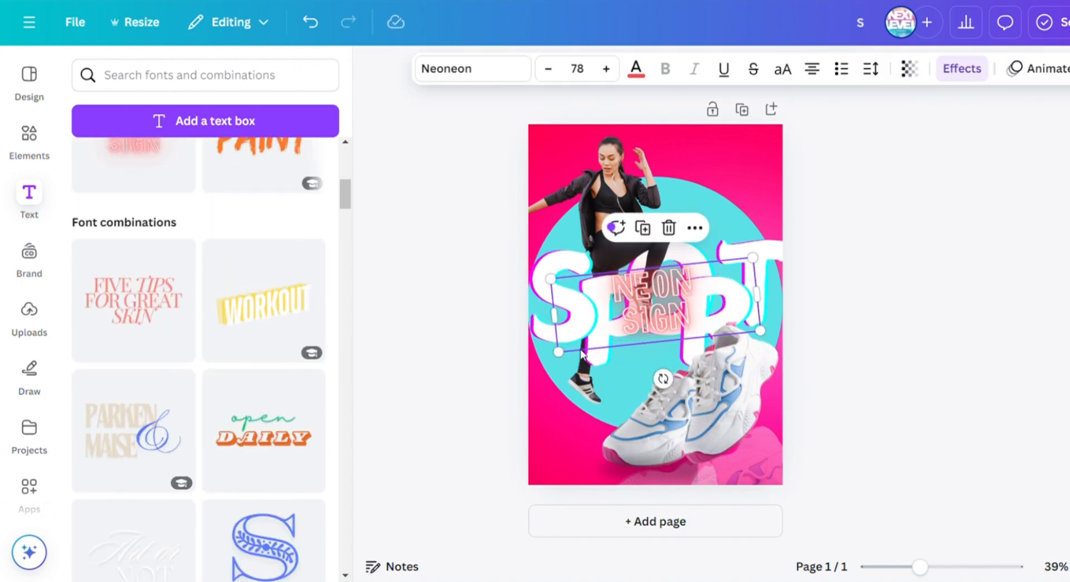
left_click_drag(581, 353, 649, 233)
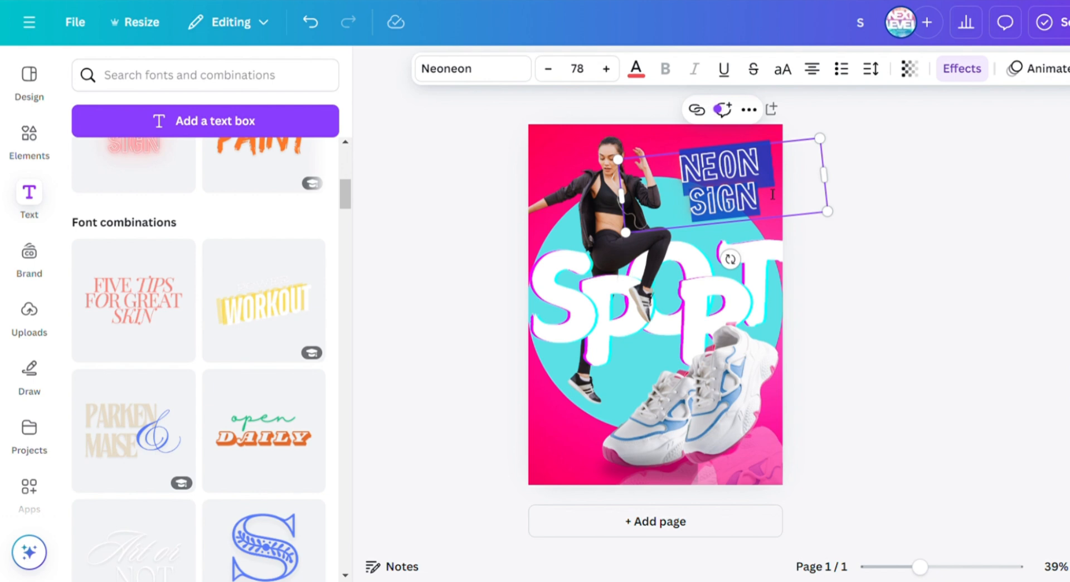
Change the neon text to GIRLS, enlarge it to about size 116 and fit it beside the woman's head.
type("GIRLS")
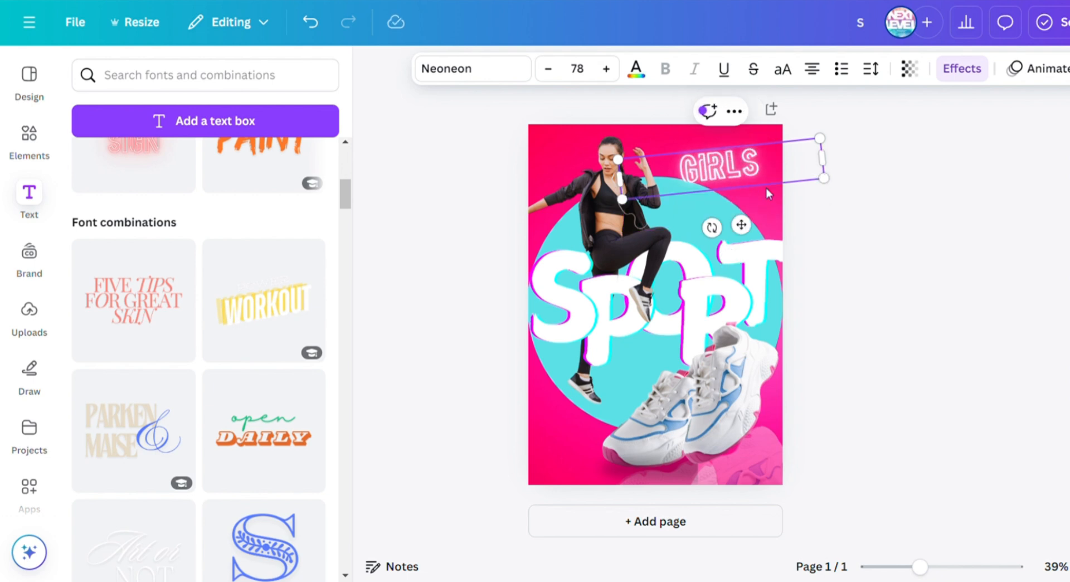
left_click_drag(824, 178, 764, 234)
mouse_move(698, 246)
left_mouse_down()
mouse_move(717, 257)
mouse_move(707, 260)
left_mouse_up()
left_click(852, 190)
left_click_drag(725, 182, 757, 190)
left_click(909, 237)
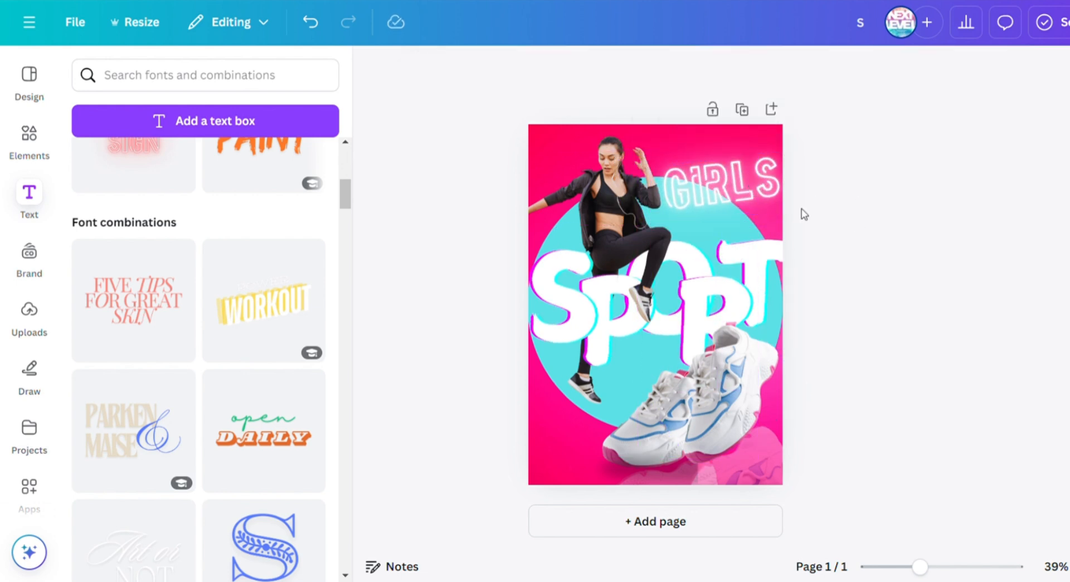
Recolor the GIRLS neon text to magenta #EB00B7 and nudge it slightly right.
left_click(763, 184)
left_click(636, 68)
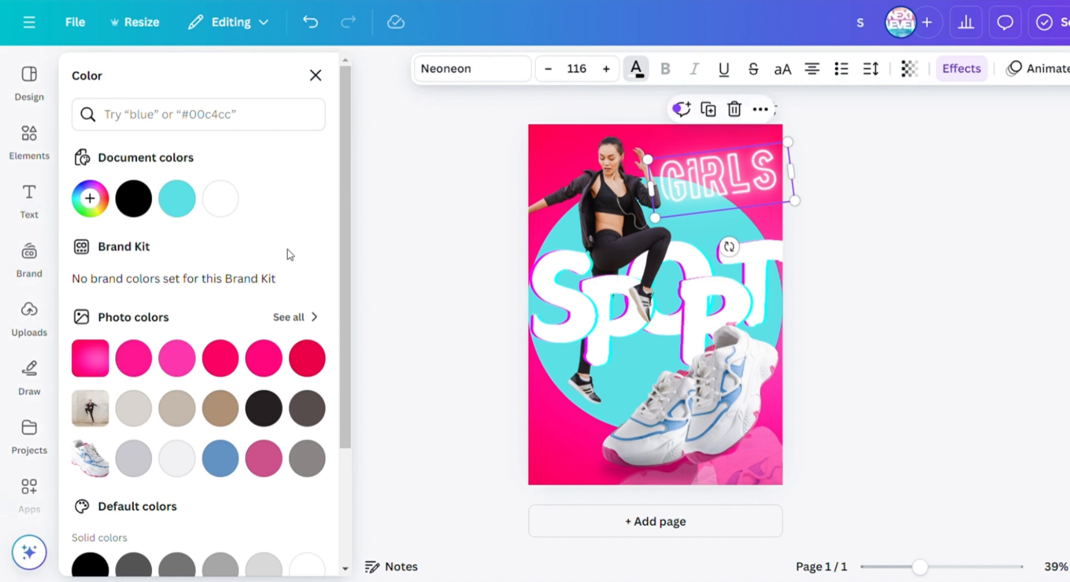
left_click(307, 358)
scroll(242, 309, "down", 3)
scroll(244, 312, "up", 3)
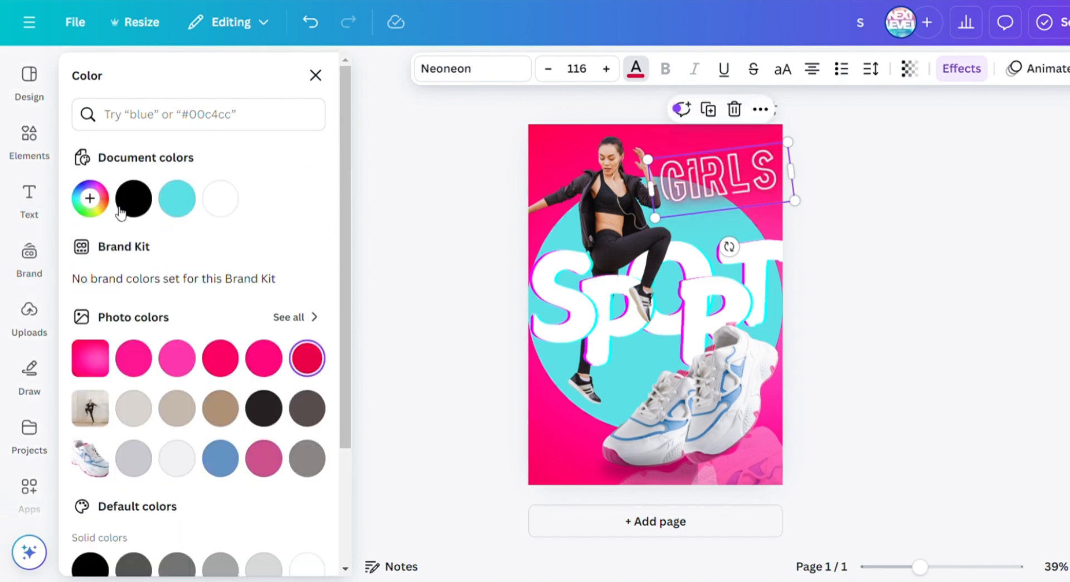
left_click(90, 198)
left_click_drag(296, 340, 283, 360)
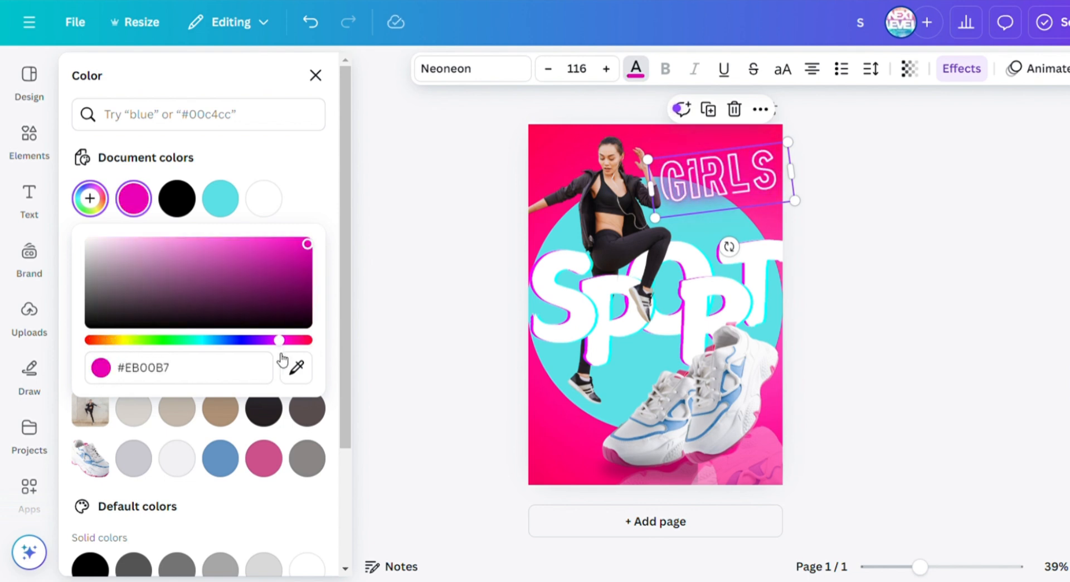
left_click(481, 142)
left_click(958, 280)
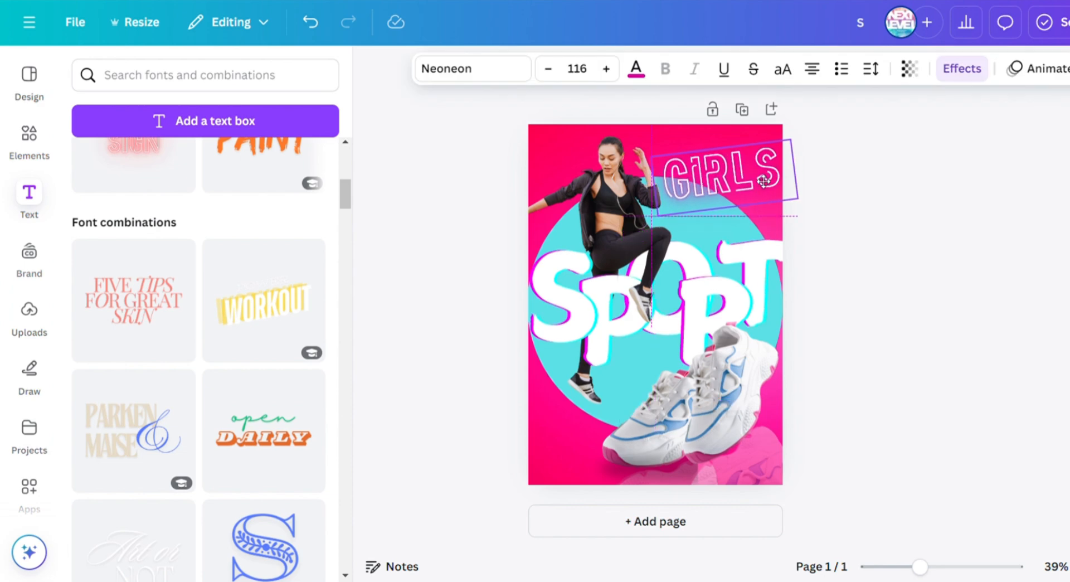
left_click(829, 266)
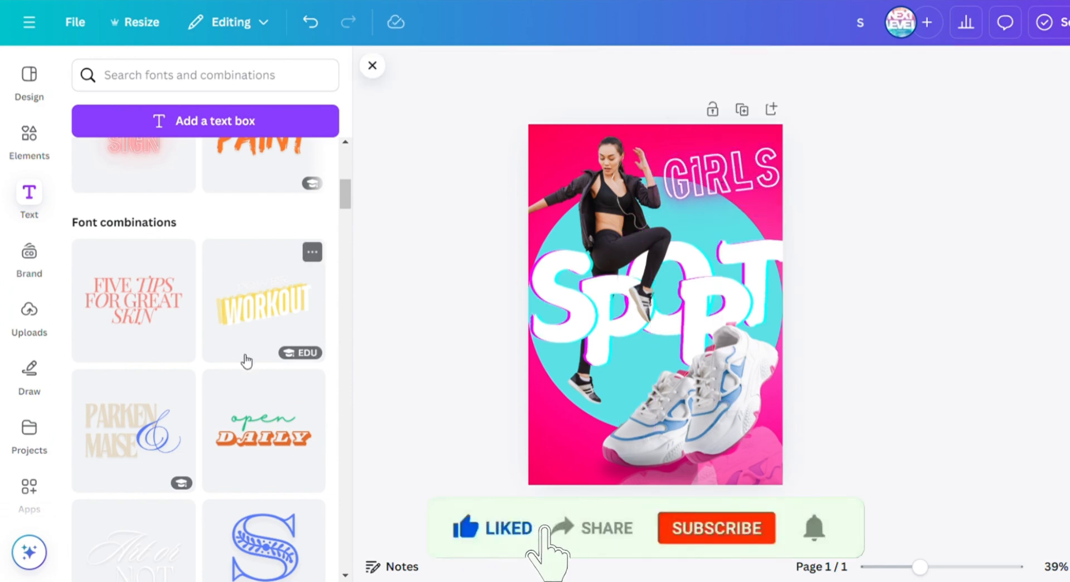
Find the SCARY story font combination among the text styles and add it to the middle of the poster.
scroll(246, 360, "down", 7)
scroll(250, 349, "up", 4)
scroll(249, 349, "up", 3)
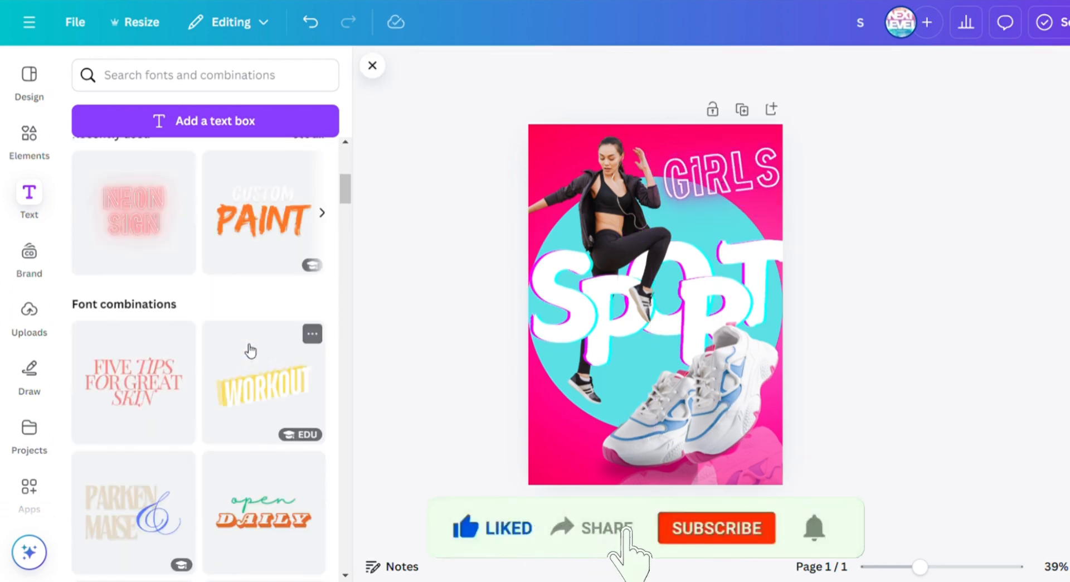
scroll(250, 349, "down", 10)
scroll(250, 350, "down", 15)
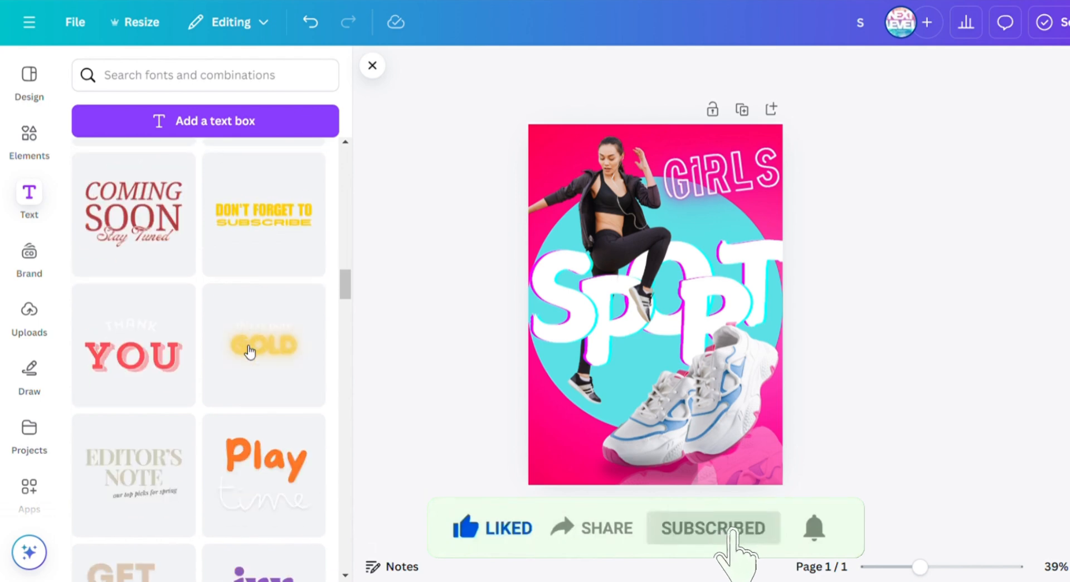
scroll(249, 351, "down", 15)
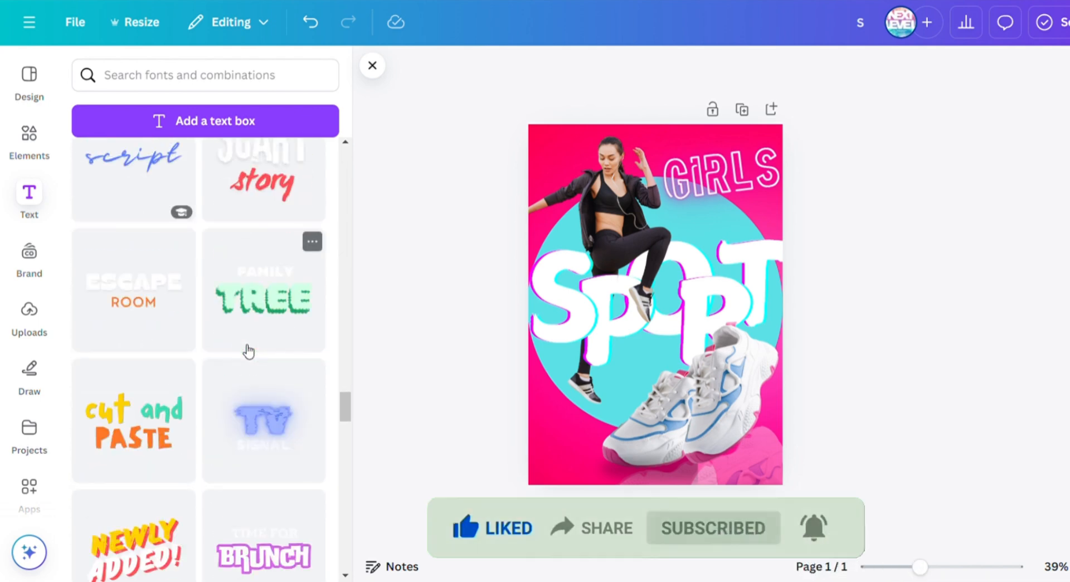
left_click_drag(267, 182, 662, 294)
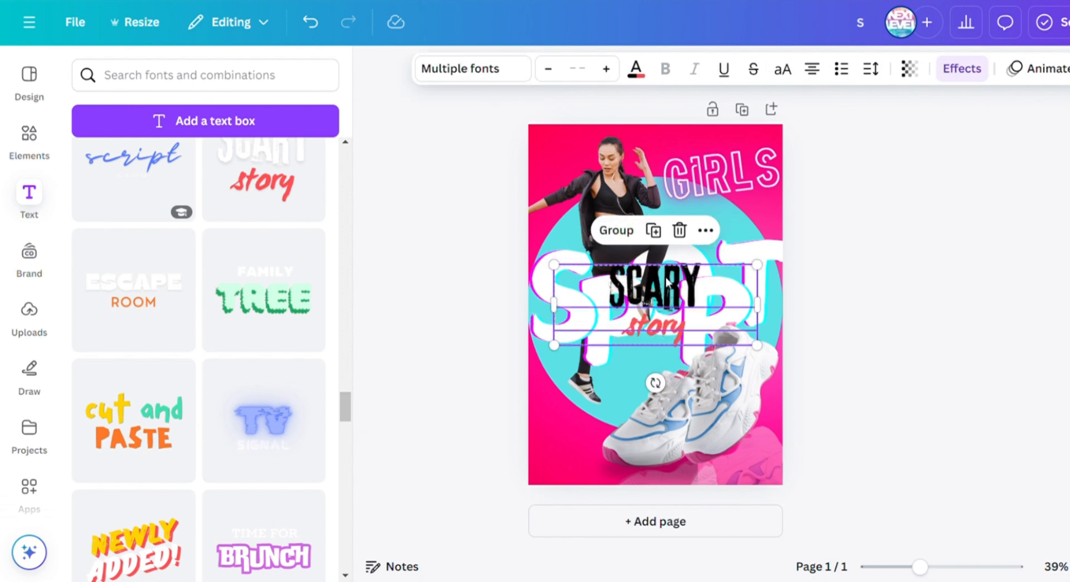
Delete the SCARY text, move the red story text beneath GIRLS and change its wording to SPORT.
left_click(803, 282)
left_click(677, 286)
key("Delete")
left_click_drag(691, 333, 752, 223)
double_click(755, 233)
type("SPORT")
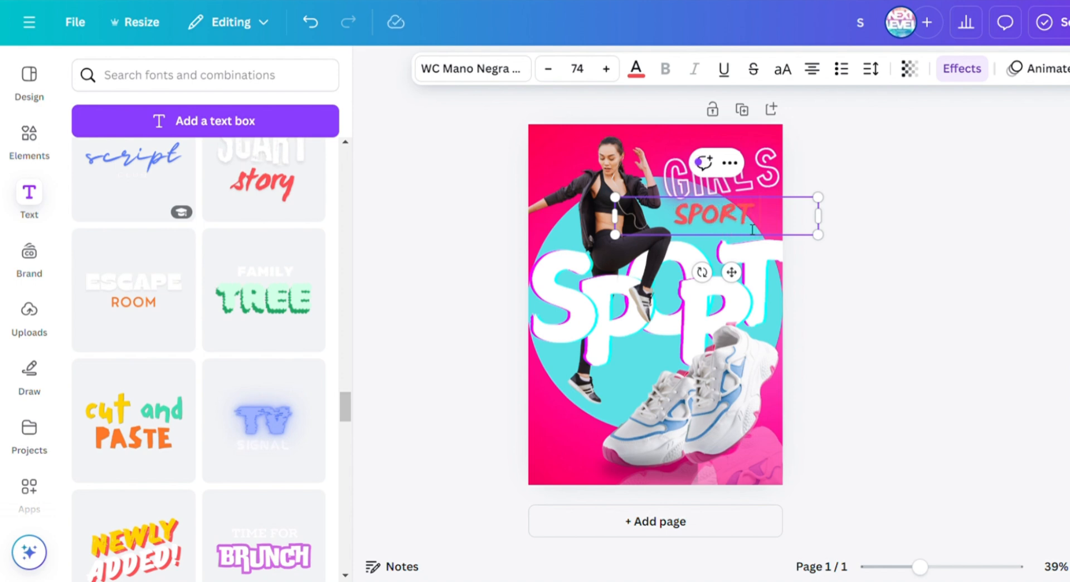
Shift the red SPORT text slightly left and nudge both it and the GIRLS text a little upward.
left_click(853, 275)
left_click_drag(817, 233, 826, 234)
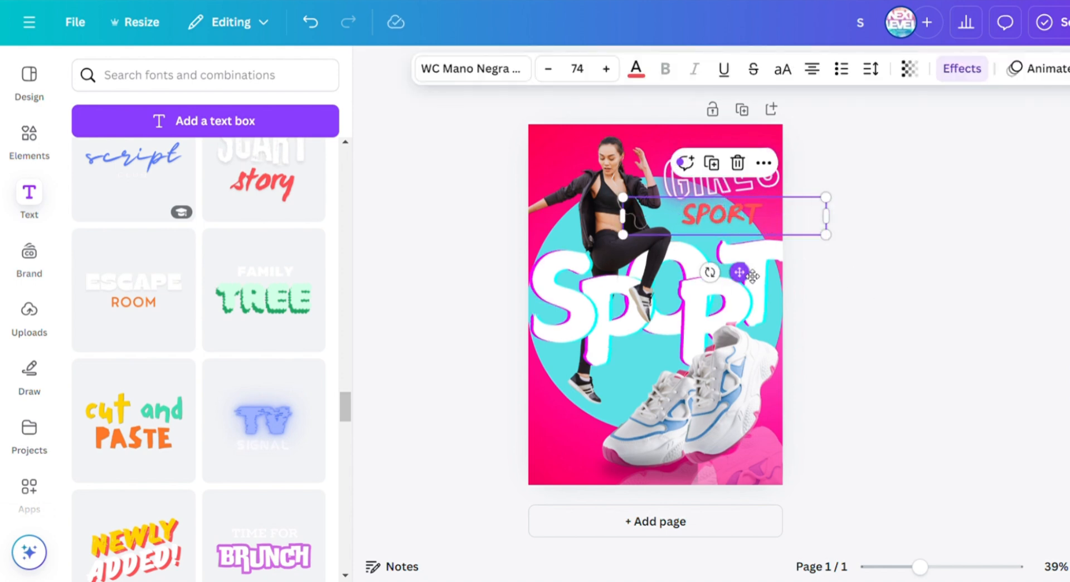
mouse_move(752, 275)
left_mouse_down()
mouse_move(769, 268)
mouse_move(736, 276)
left_mouse_up()
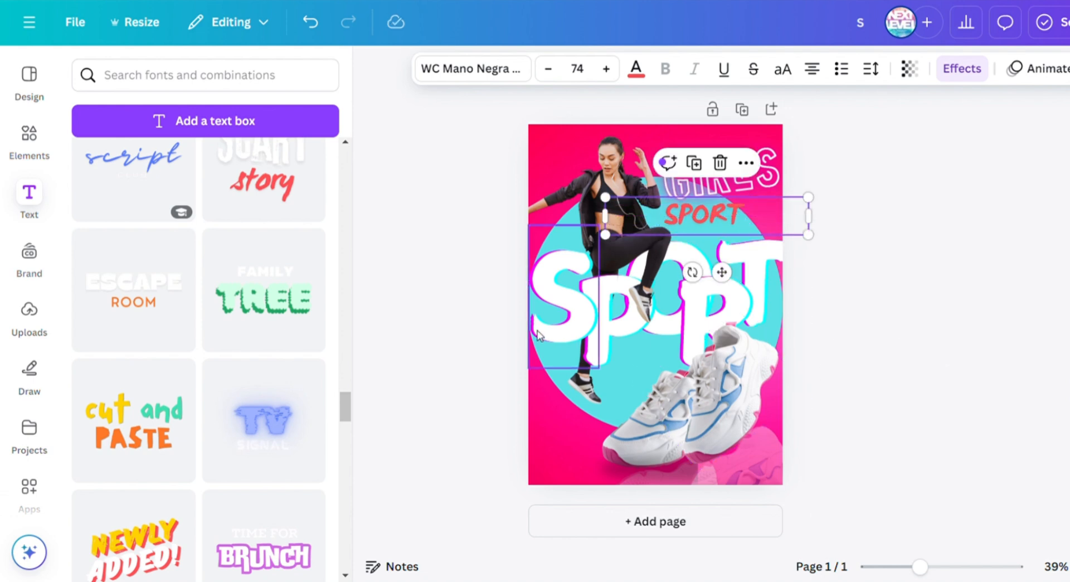
left_click_drag(768, 174, 765, 164)
left_click_drag(725, 216, 724, 207)
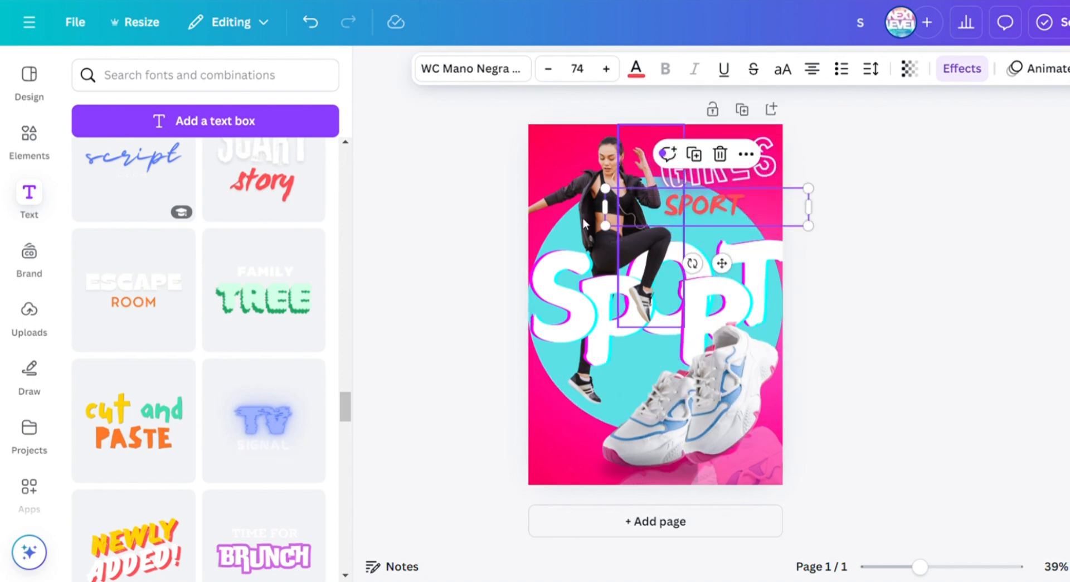
left_click(999, 331)
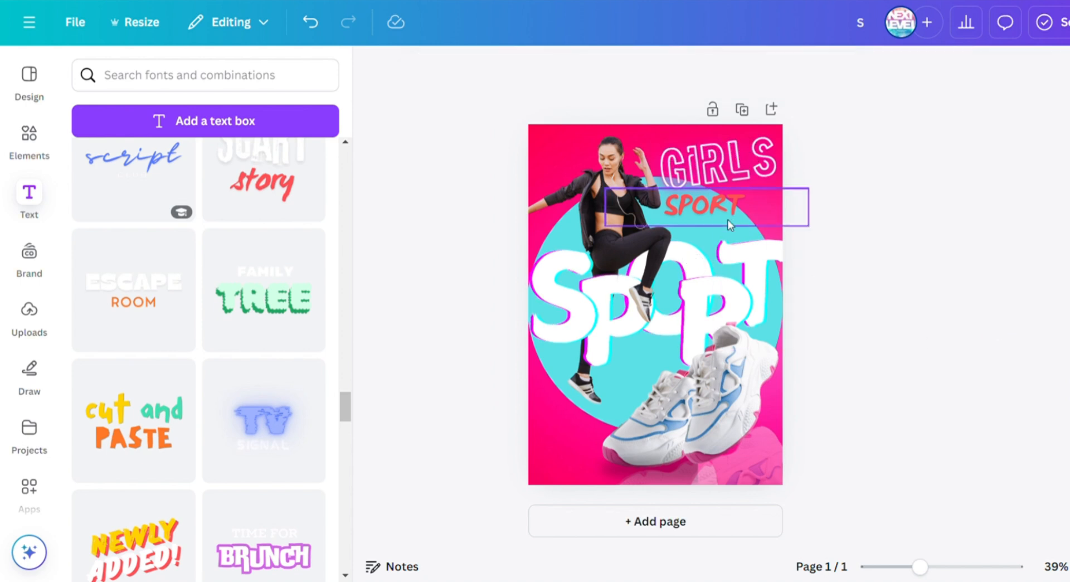
Duplicate the red SPORT text, change the copy to SHOES, narrow its text box and place it below and slightly right of SPORT.
left_click(729, 222)
left_click(694, 154)
left_click(744, 217)
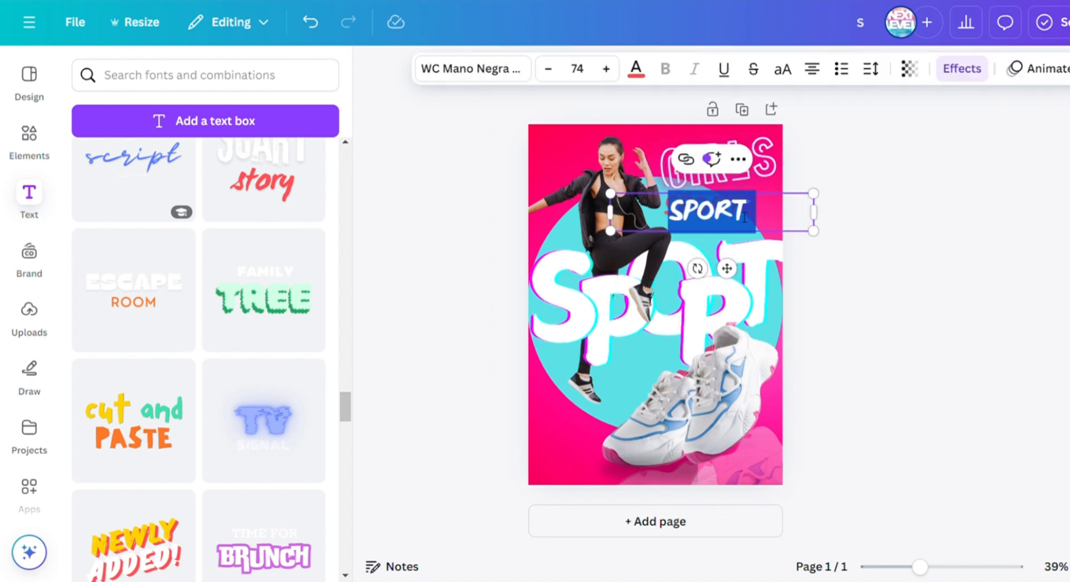
type("SHOES")
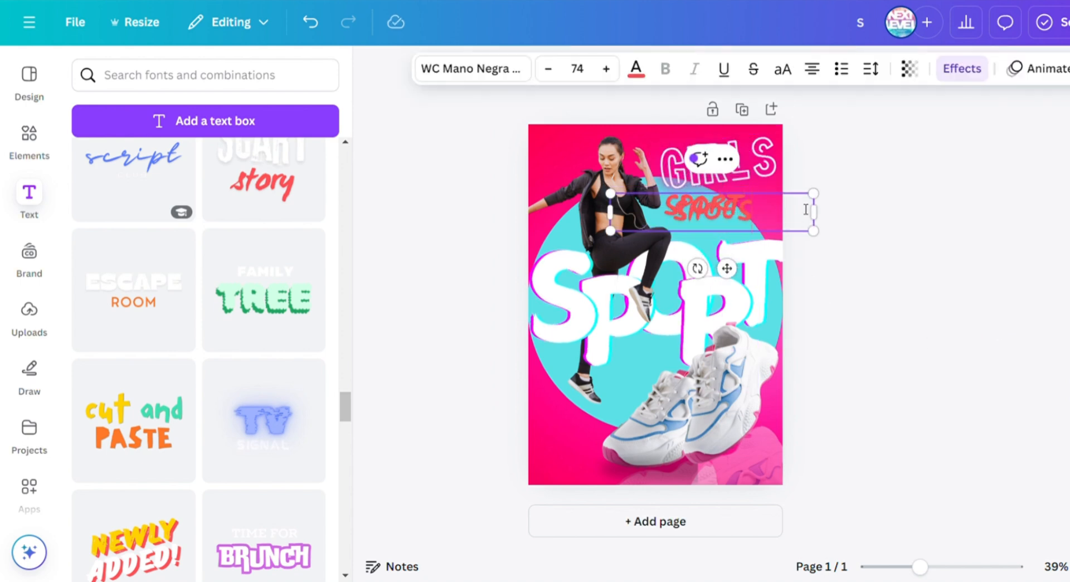
left_click_drag(814, 212, 708, 214)
left_click_drag(675, 274, 727, 297)
left_click(939, 308)
left_click(726, 240)
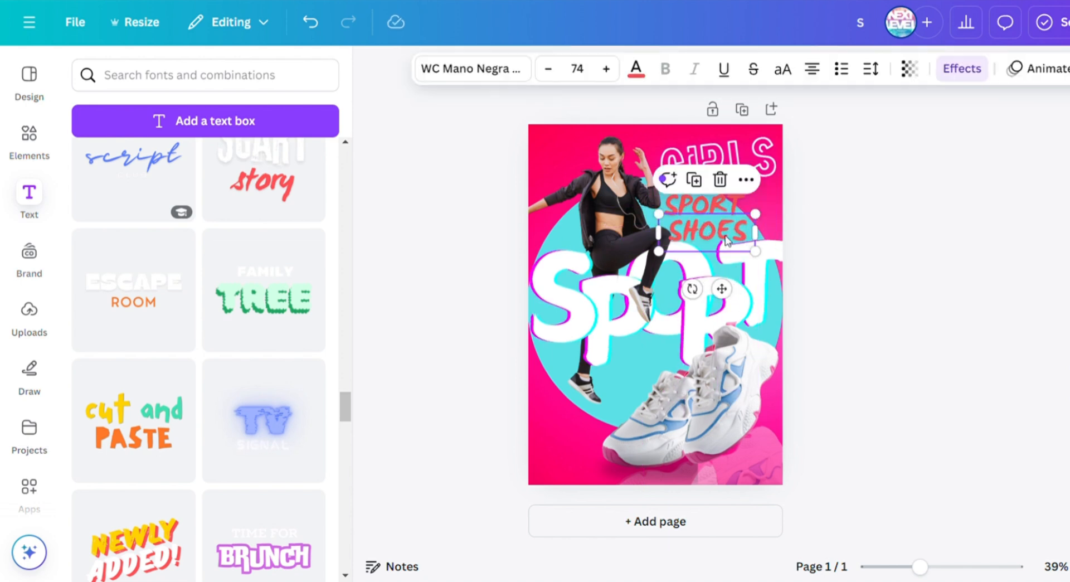
left_click_drag(726, 241, 752, 236)
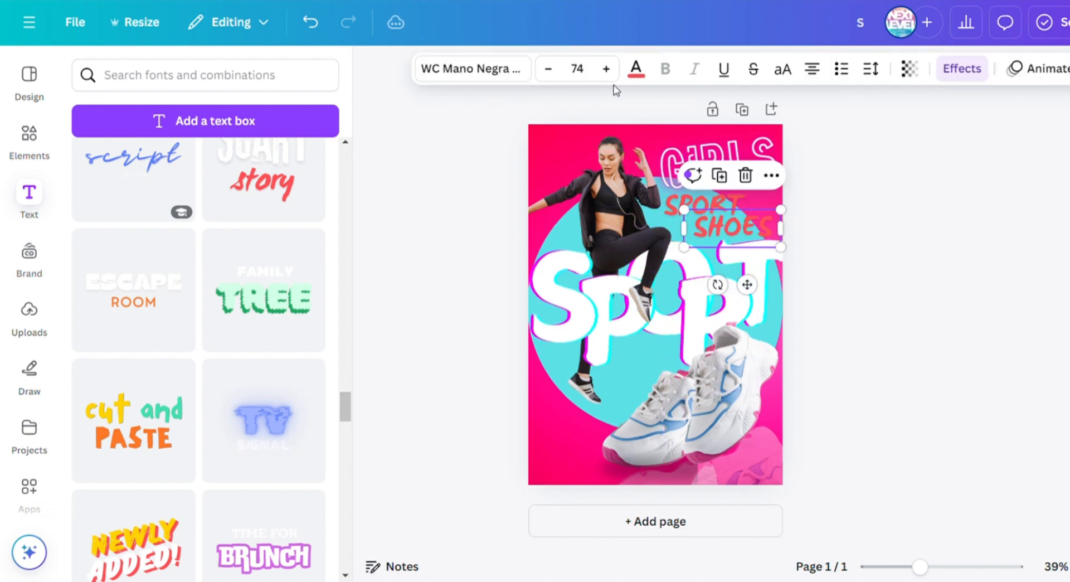
Recolor the SHOES text white.
left_click(636, 70)
left_click(305, 196)
left_click(890, 221)
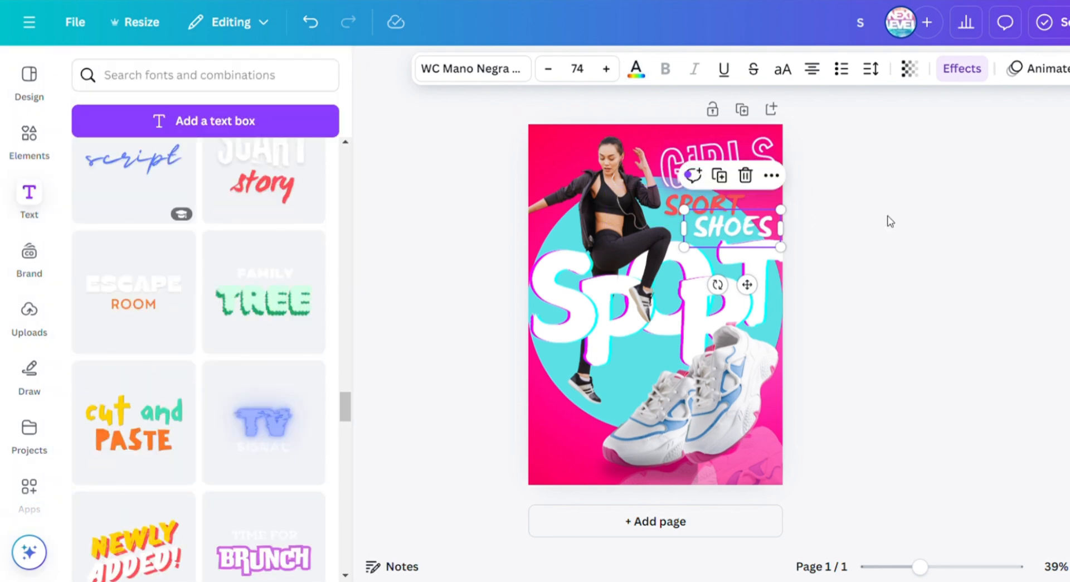
left_click(890, 221)
left_click(730, 208)
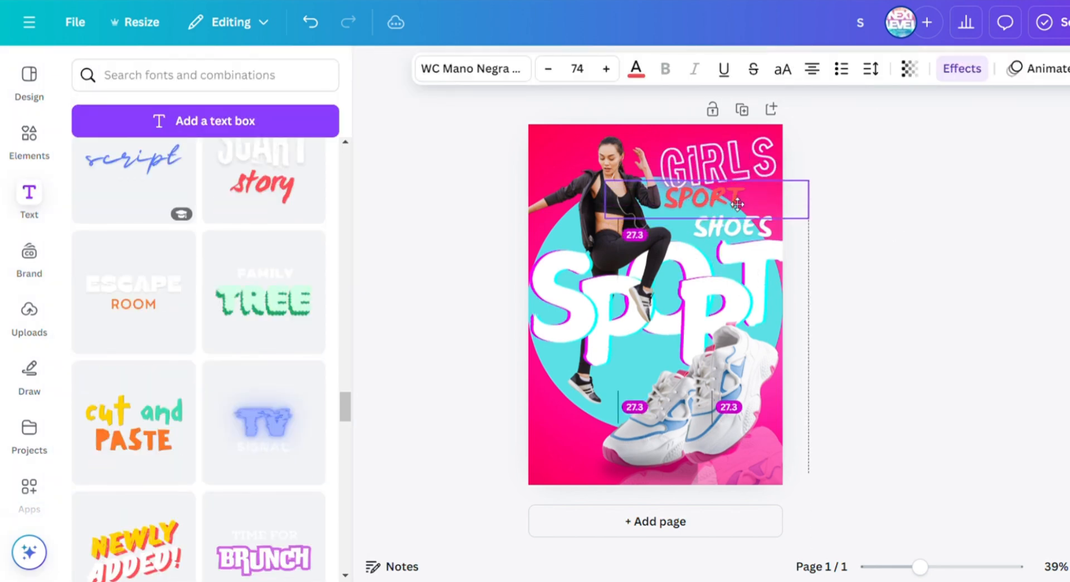
key("Escape")
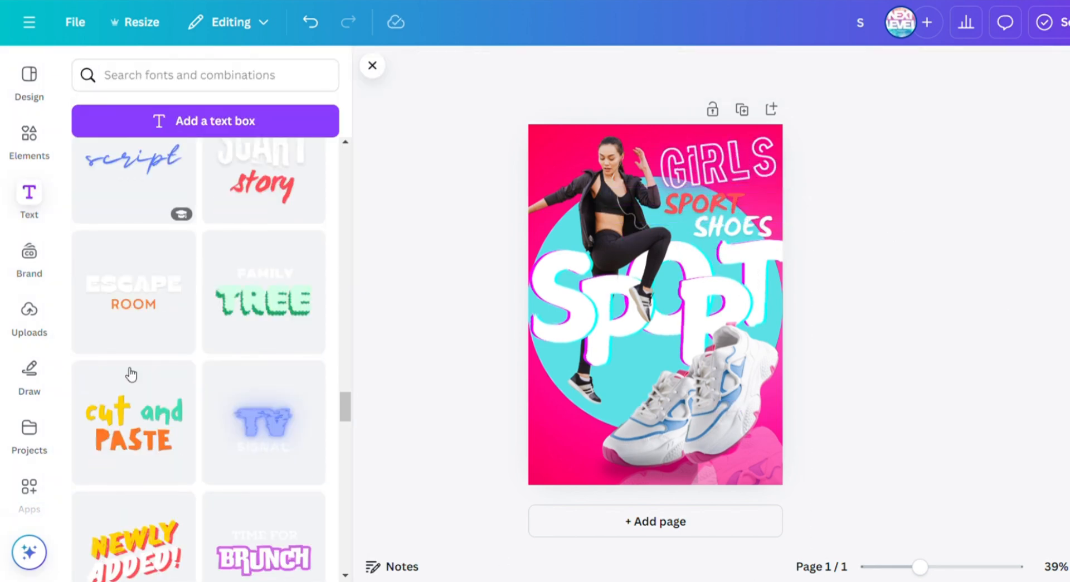
Add a default heading to the poster and change its text to 20% OFF.
left_click(29, 196)
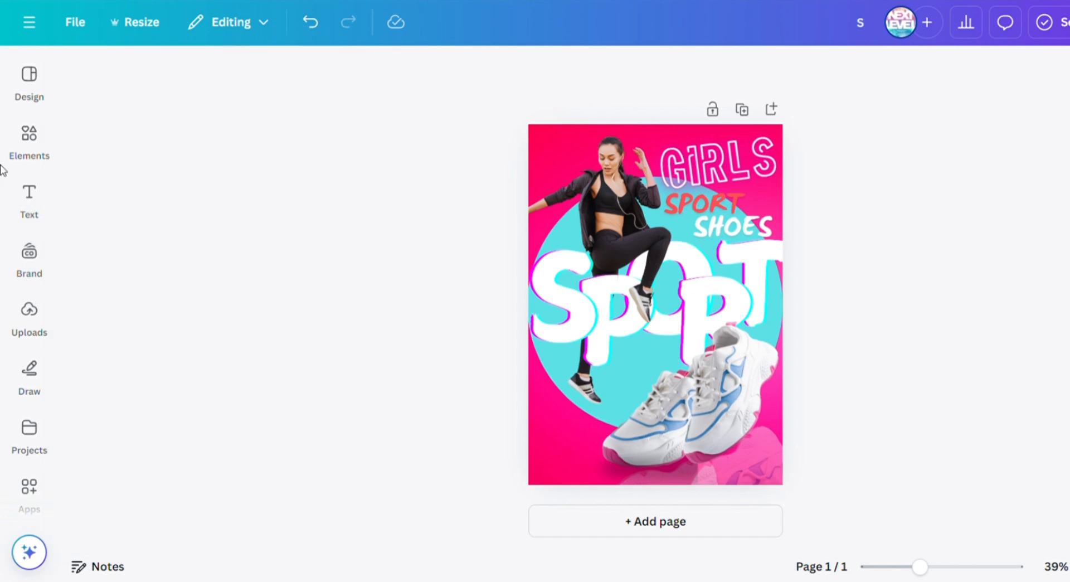
left_click(29, 196)
scroll(223, 306, "down", 10)
scroll(238, 342, "up", 10)
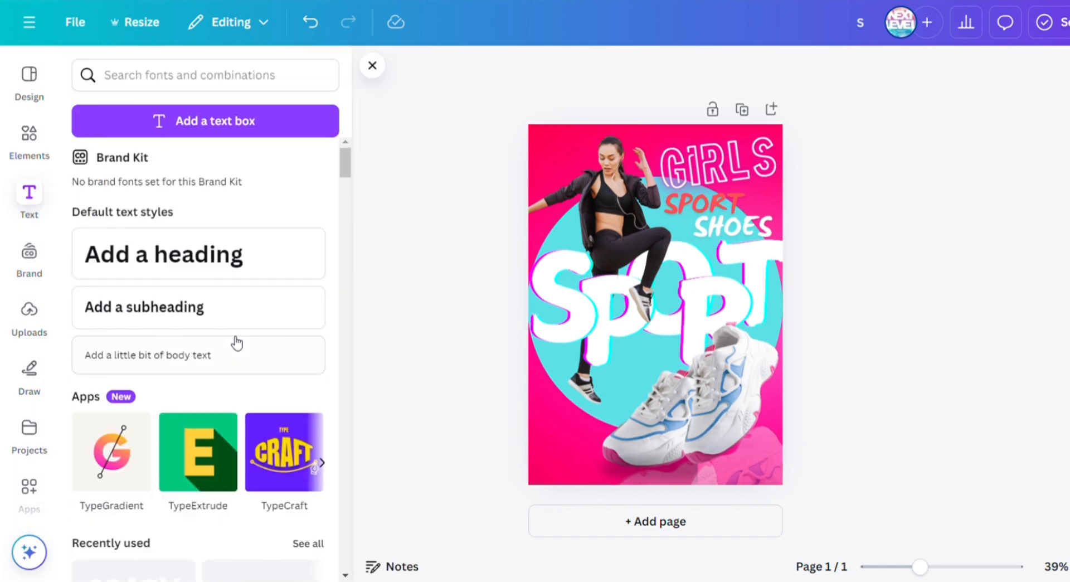
left_click(212, 252)
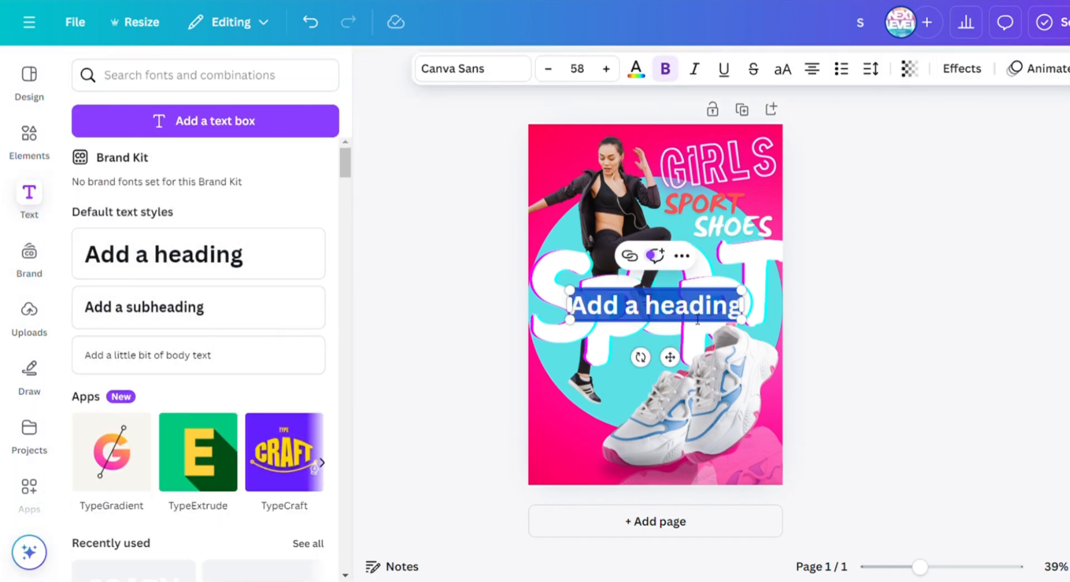
type("20% OFF")
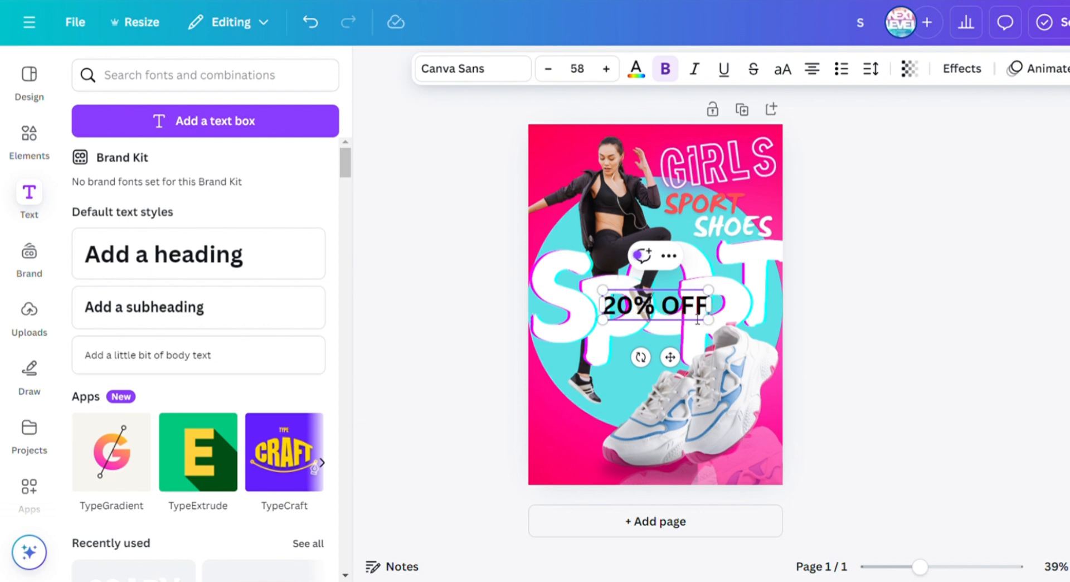
Set the 20% OFF text in the Assertive Display font and shrink it to about size 46.6.
left_click_drag(711, 316, 603, 305)
left_click(509, 70)
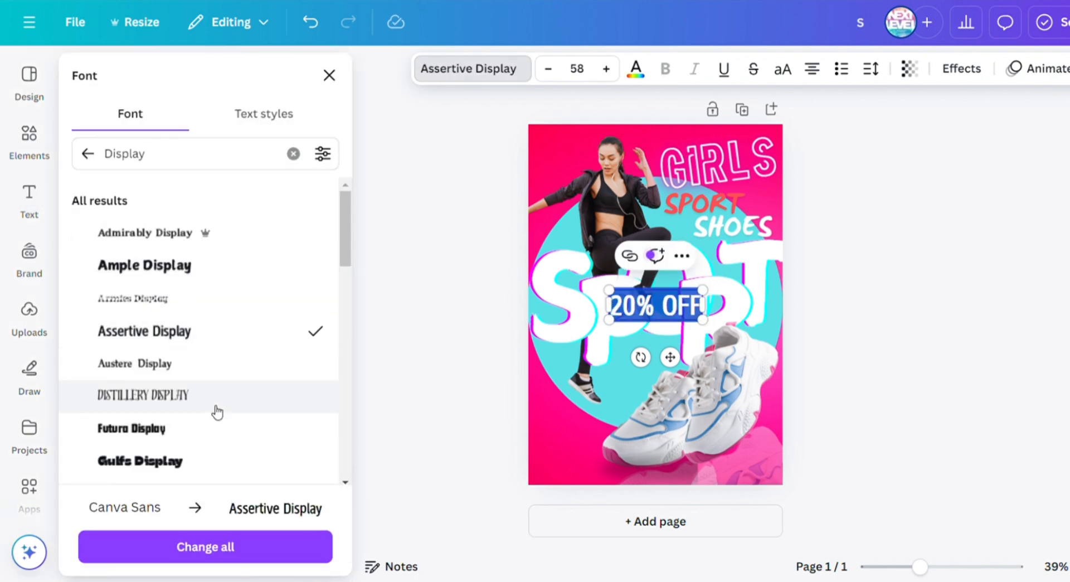
left_click_drag(702, 320, 684, 313)
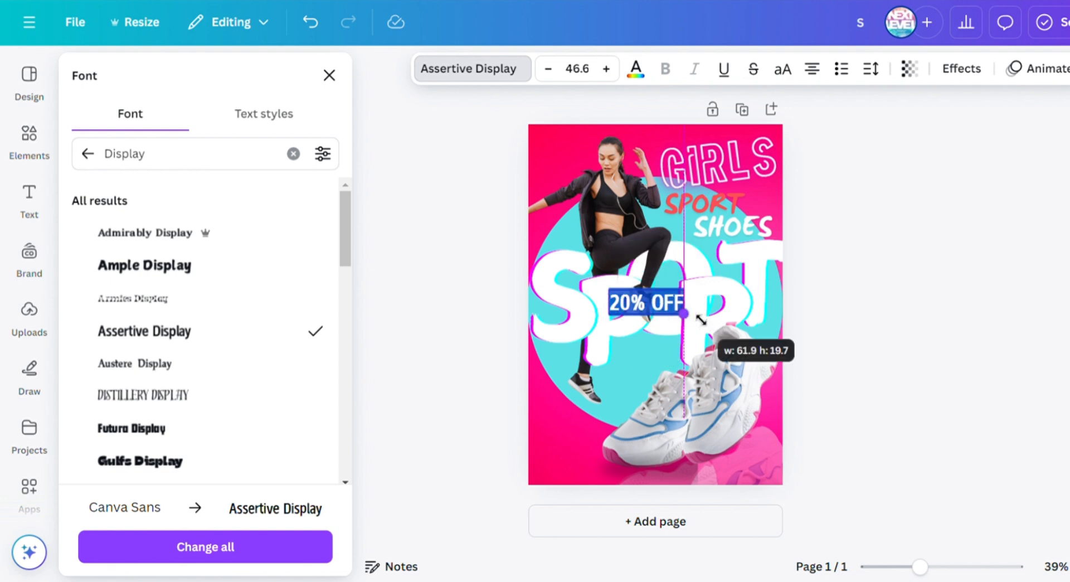
Rotate the 20% OFF text counterclockwise and place it in the poster's lower-left corner beside the sneakers.
left_click_drag(633, 351, 661, 366)
left_click_drag(677, 321, 607, 483)
left_click(1038, 350)
left_click(568, 448)
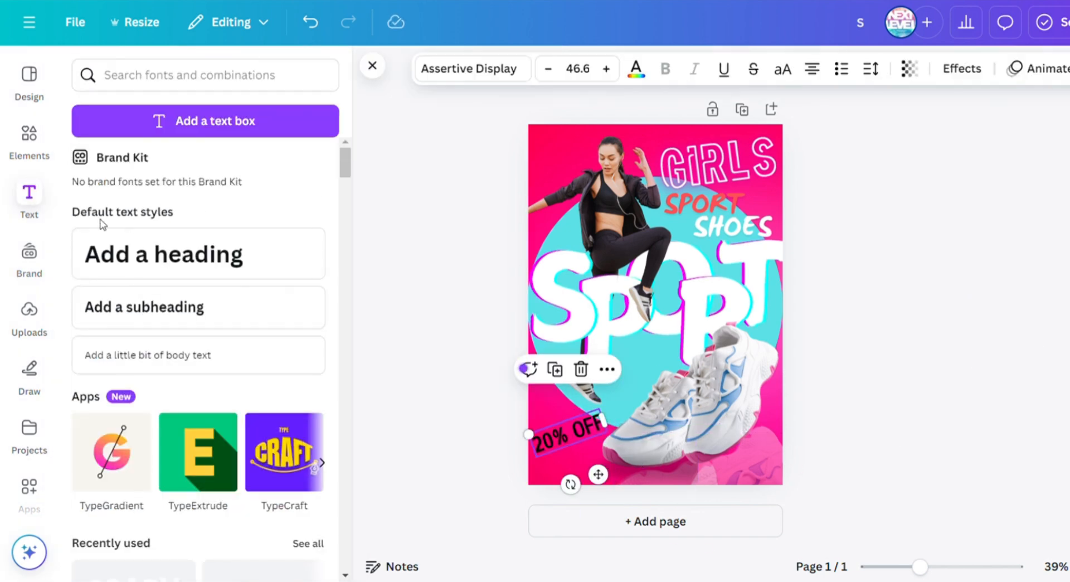
Add a turquoise rounded square, flatten it into a tilted label and place it behind the 20% OFF text.
left_click(31, 141)
left_click(126, 325)
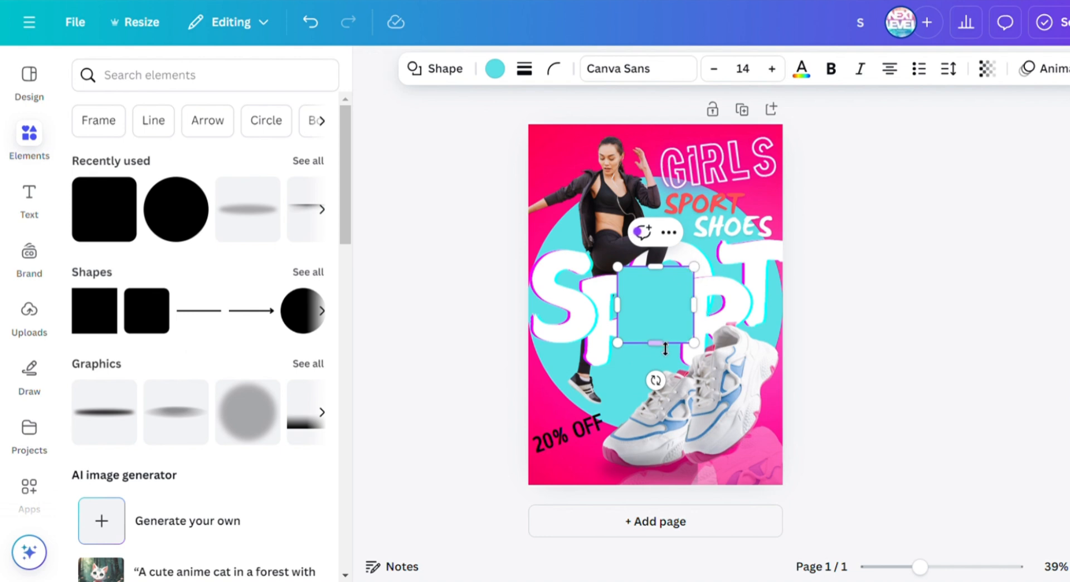
left_click_drag(658, 340, 693, 375)
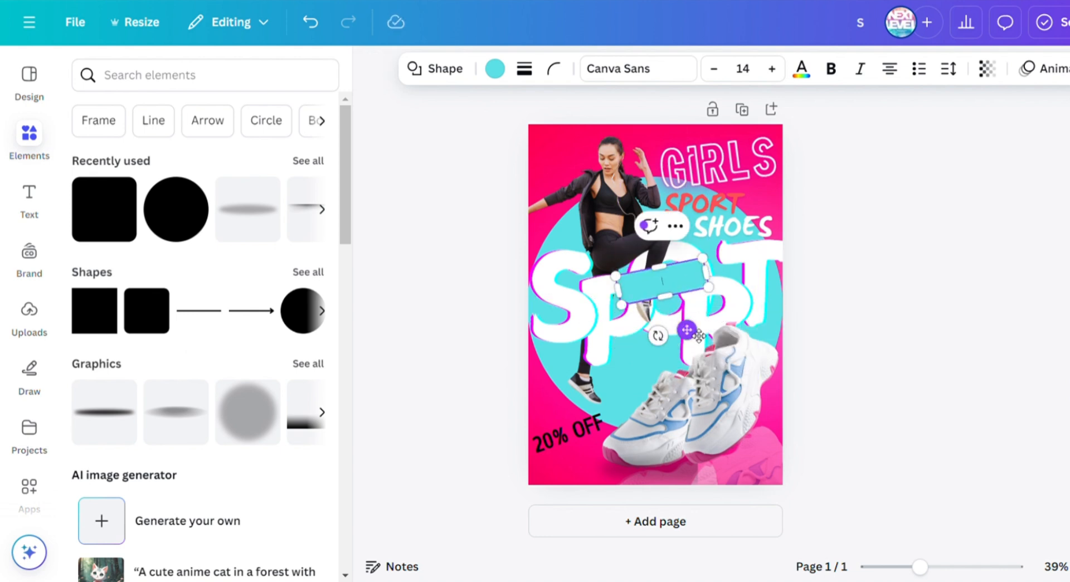
left_click_drag(687, 330, 596, 495)
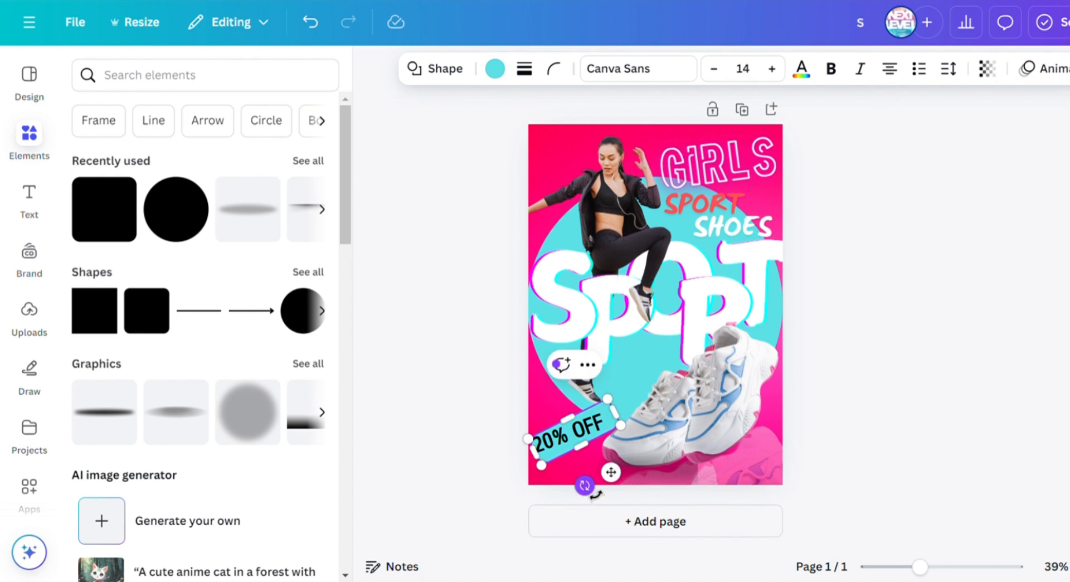
Give the turquoise label a solid black border with a weight of 7.
left_click(524, 68)
left_click(477, 117)
left_click_drag(433, 182, 437, 187)
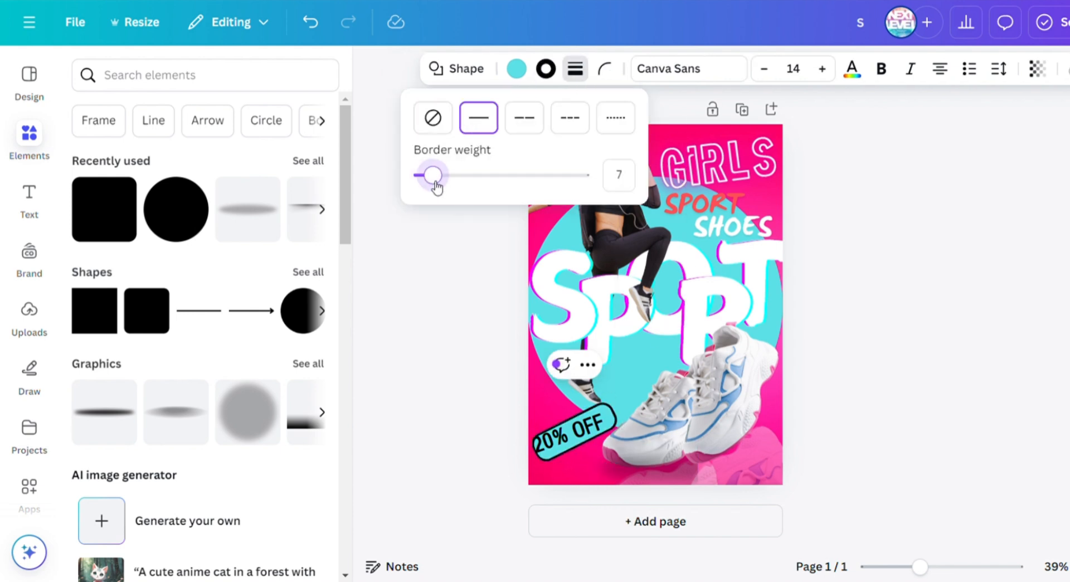
left_click(590, 433)
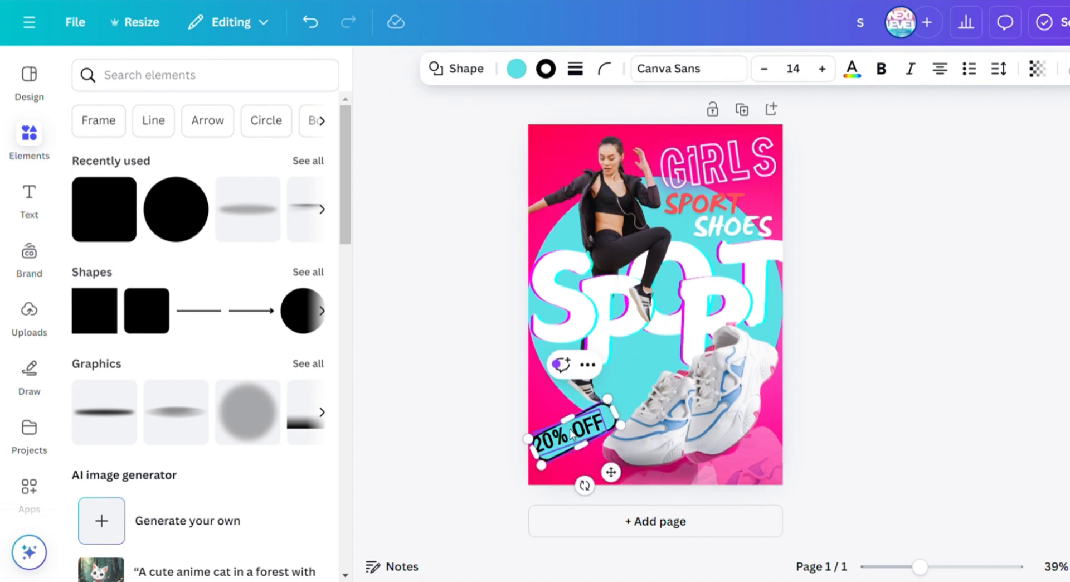
Rotate the 20% OFF text to match the label's tilt and center it inside the border.
left_click(571, 435)
left_click_drag(581, 494, 585, 493)
left_click(927, 393)
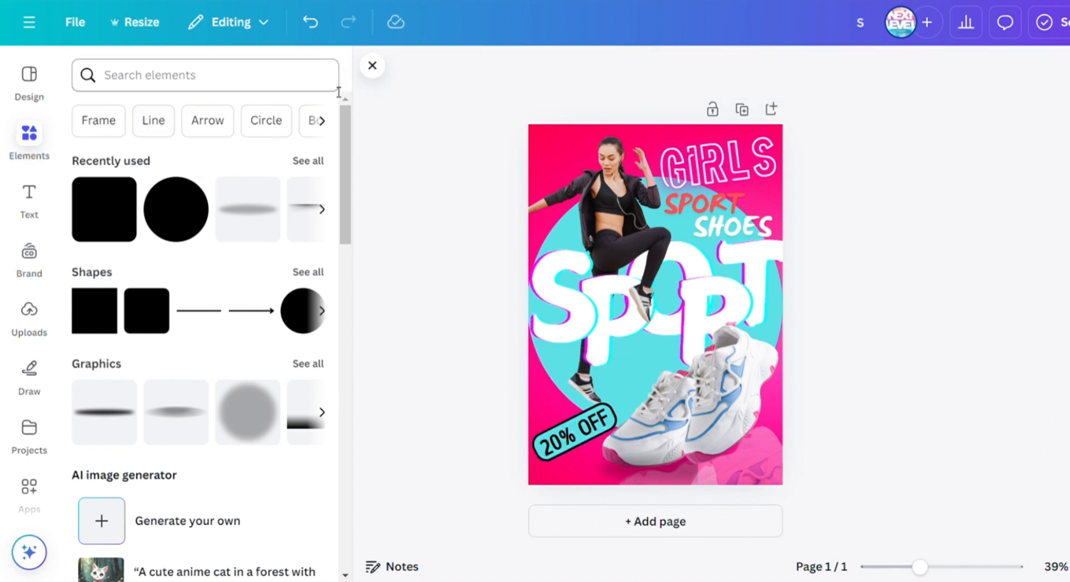
Close the elements library and download the finished poster as a PNG at 1,414 × 2,000 px.
left_click(372, 65)
scroll(972, 392, "up", 2)
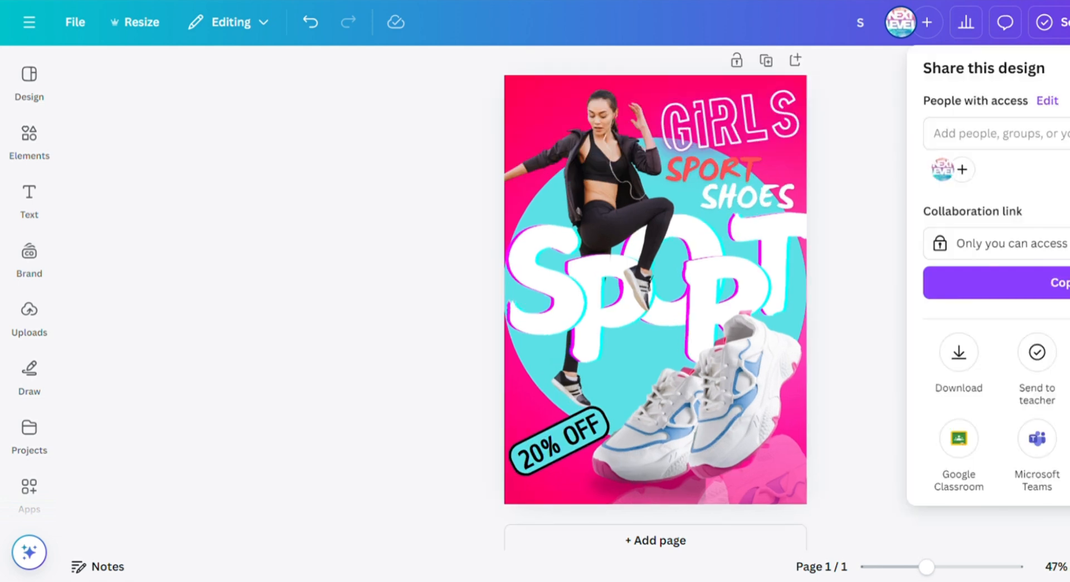
left_click(960, 356)
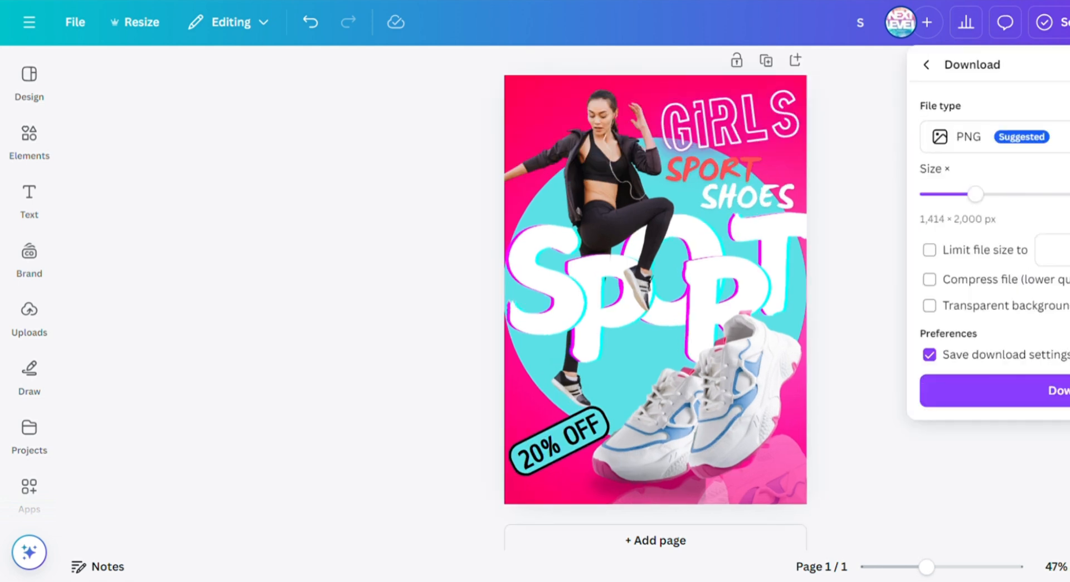
left_click(1062, 393)
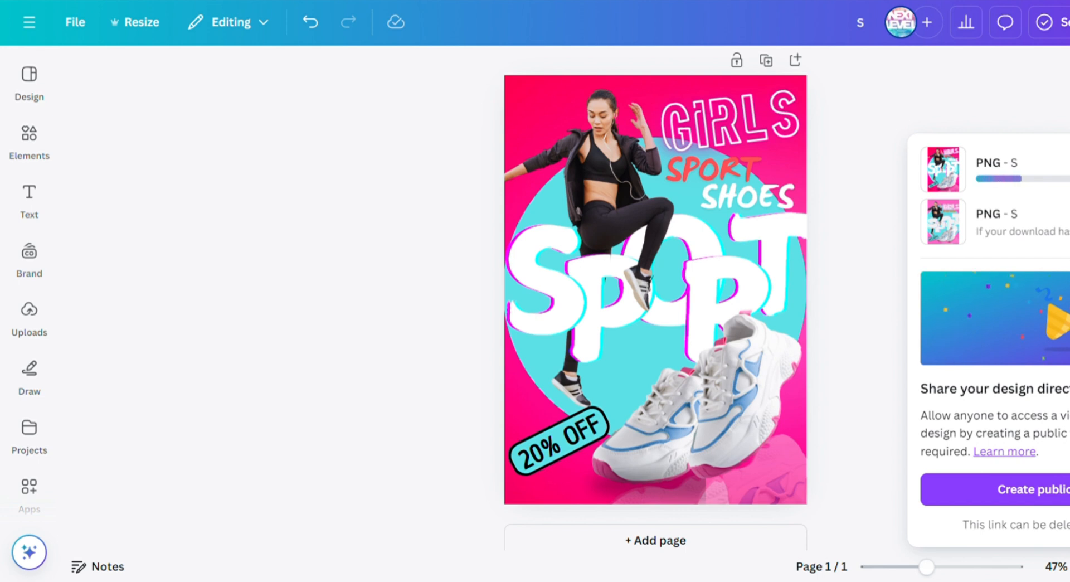